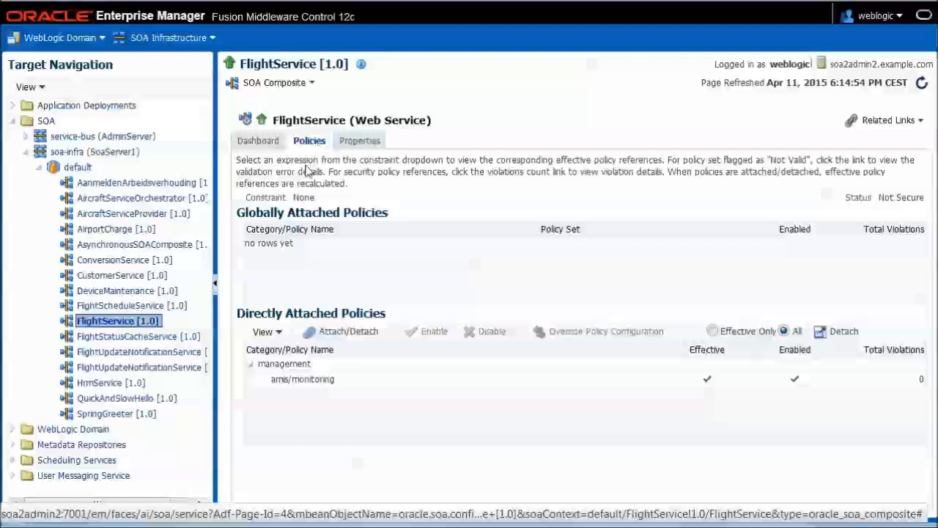
Override FlightService's amis/monitoring policy so JMSDestination is jms/ServiceExecutionReportingTopic, then apply it.
left_click(319, 380)
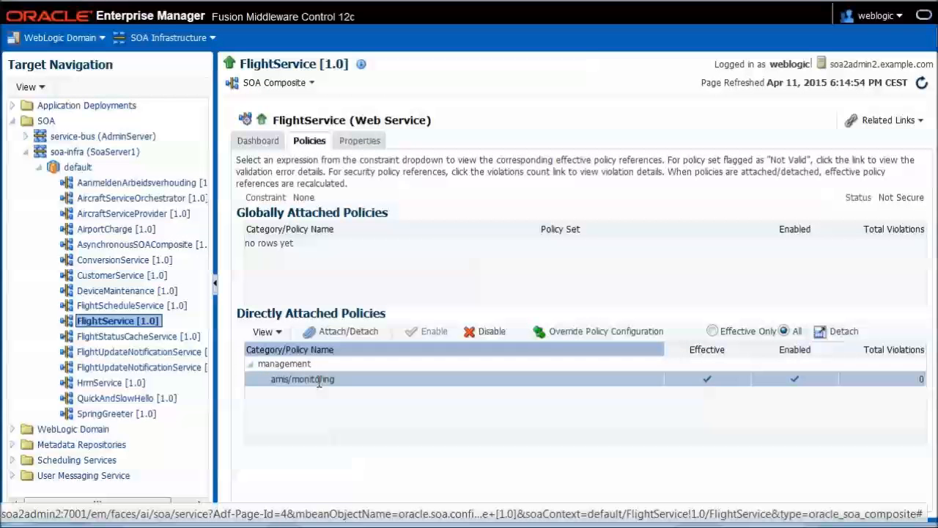
left_click(571, 335)
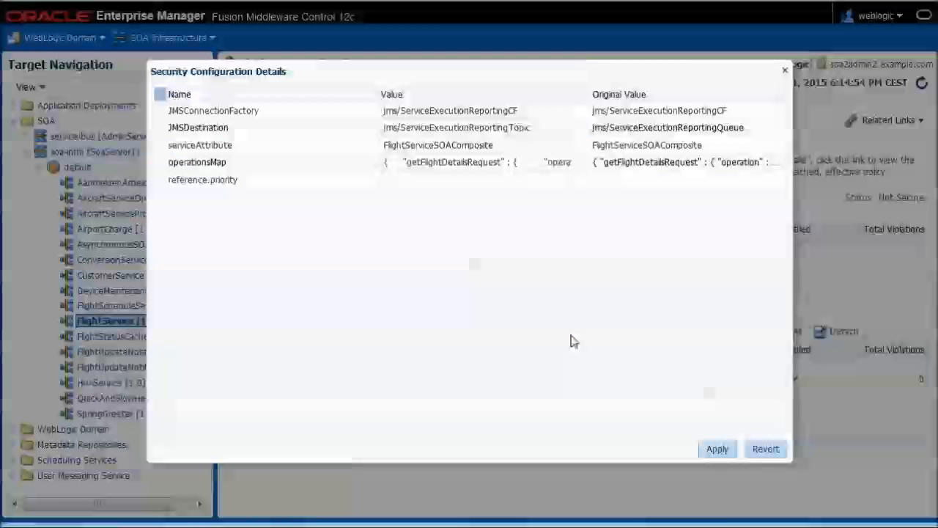
triple_click(550, 128)
key("ctrl+c")
left_click(550, 128)
left_click(534, 305)
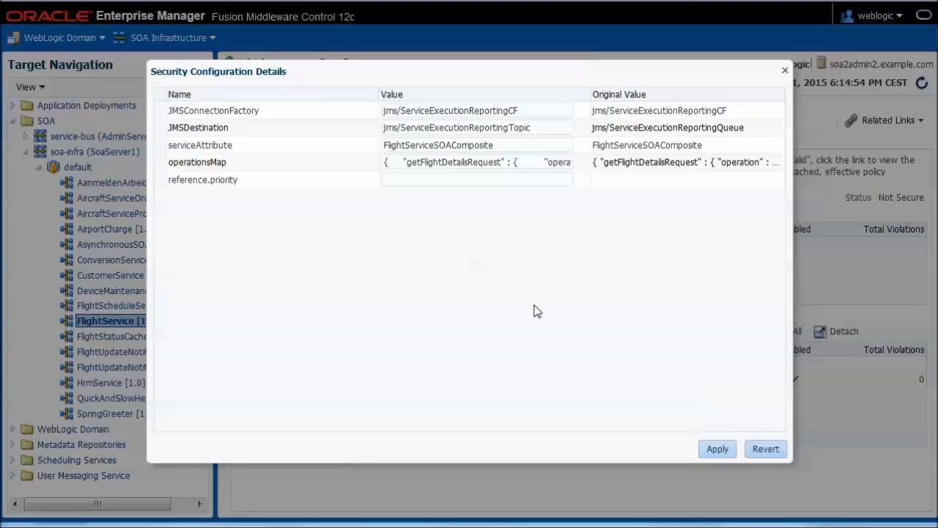
triple_click(455, 162)
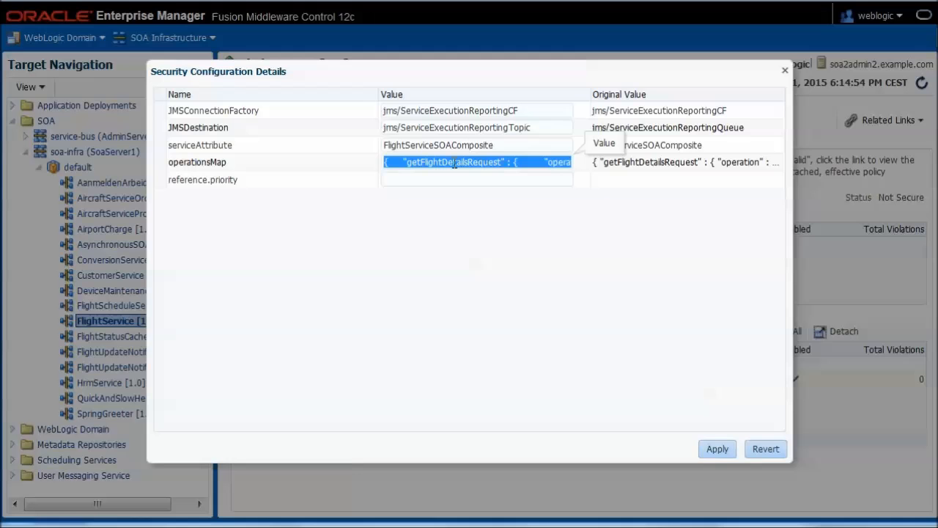
left_click(723, 452)
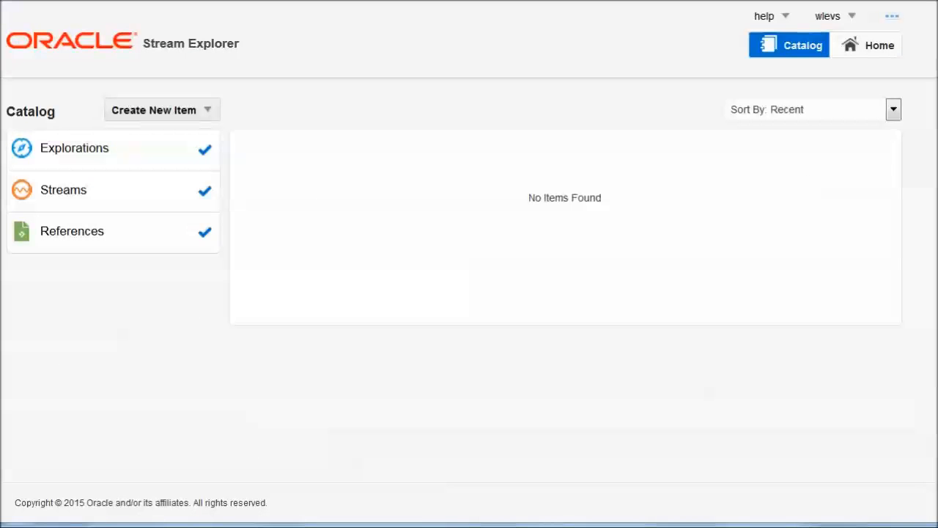
Start a new stream named ServiceExecutions with JMS as its source type.
left_click(208, 114)
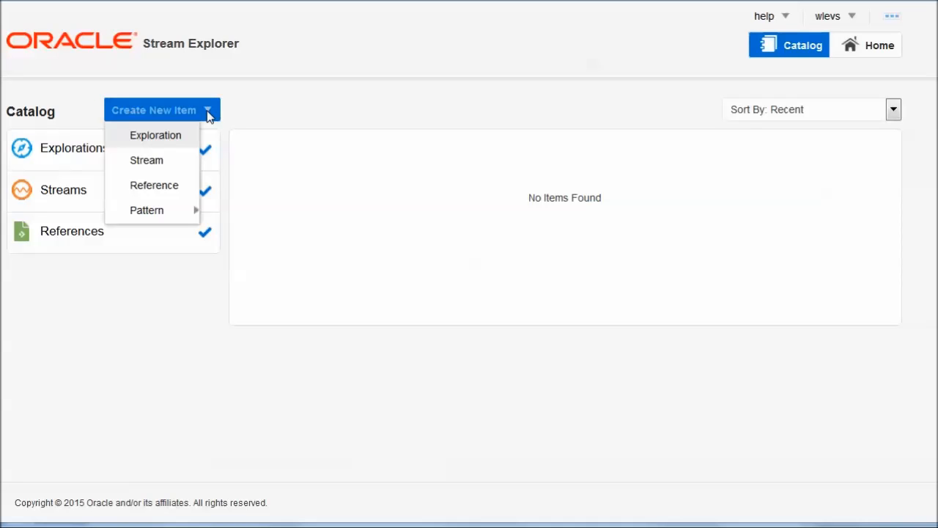
mouse_move(184, 132)
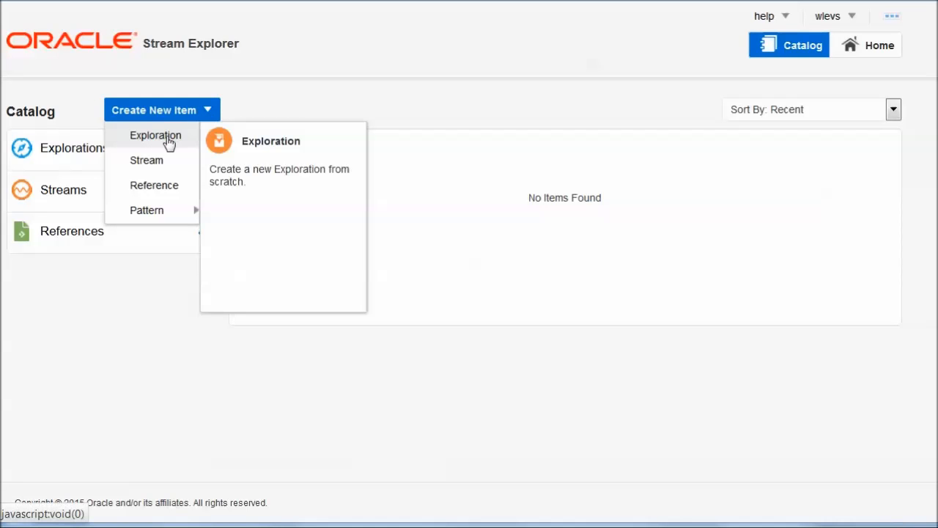
left_click(166, 160)
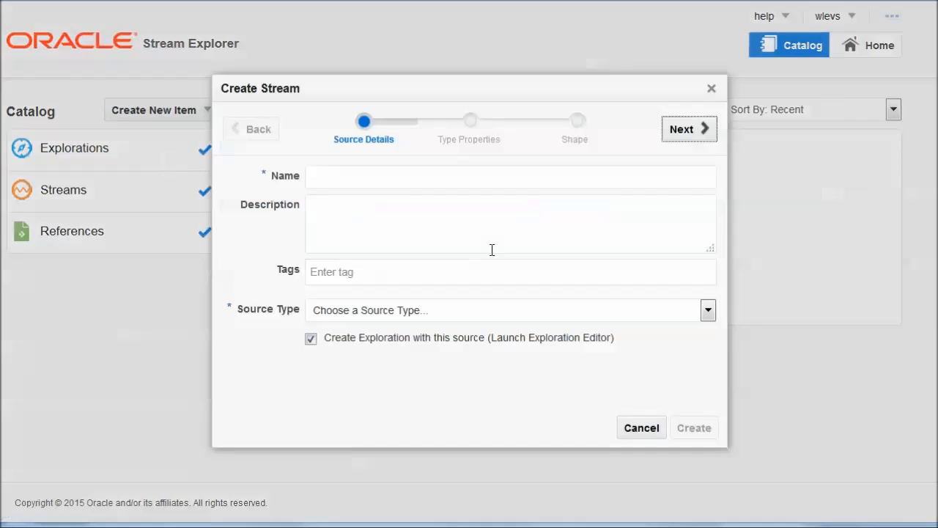
left_click(339, 177)
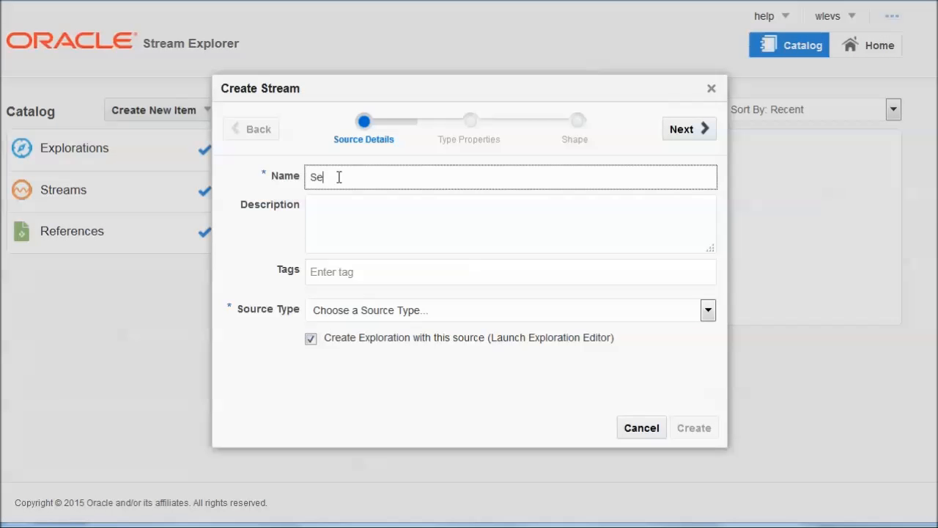
type("ServiceExecutions")
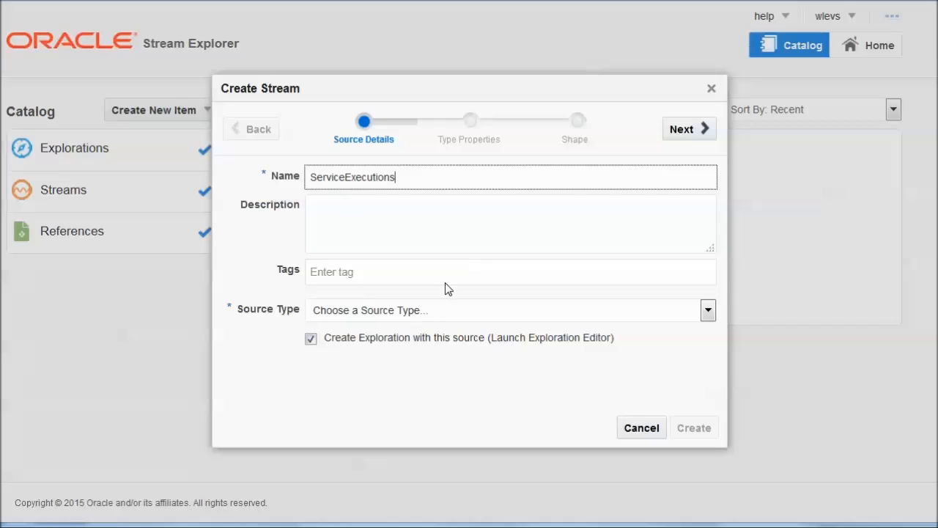
left_click(408, 312)
left_click(366, 380)
Set the JMS source URL to t3://soa2admin2:8001 and JNDI name to jms/ServiceExecutionReportingTopic.
left_click(684, 132)
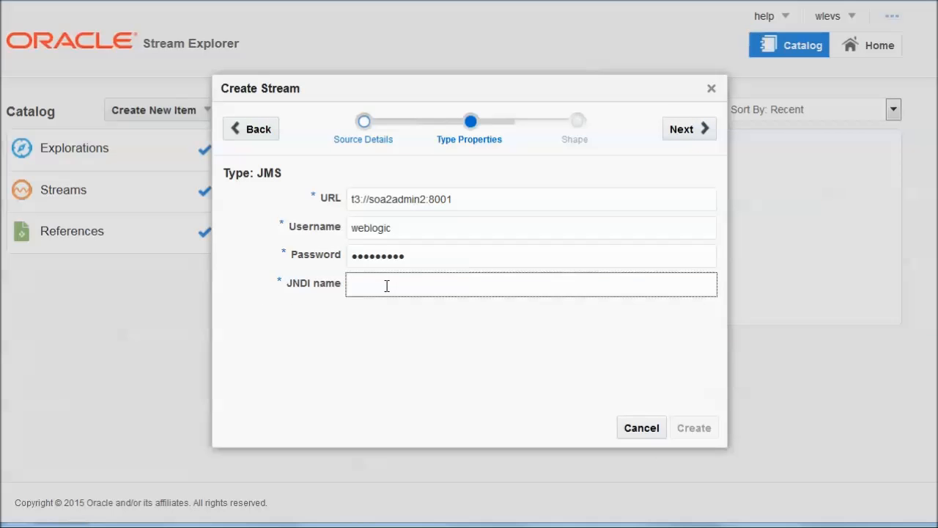
key("ctrl+v")
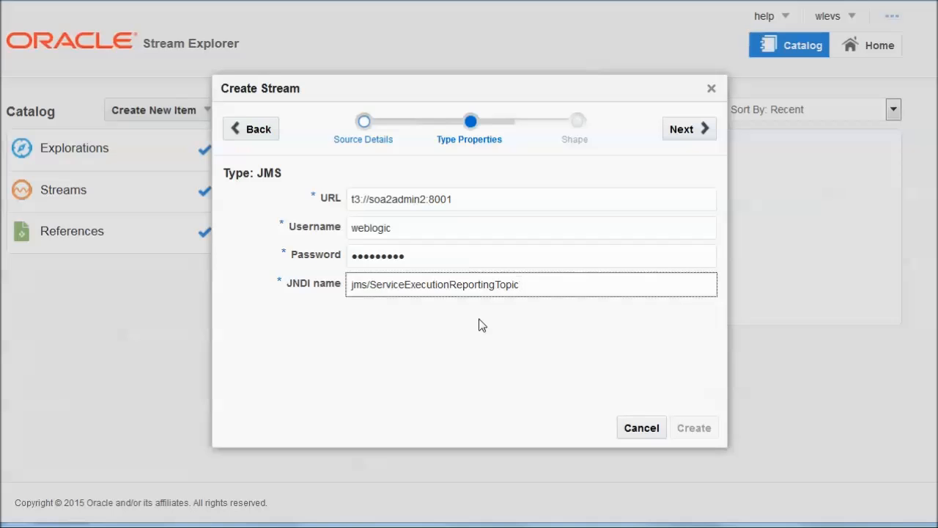
left_click(689, 129)
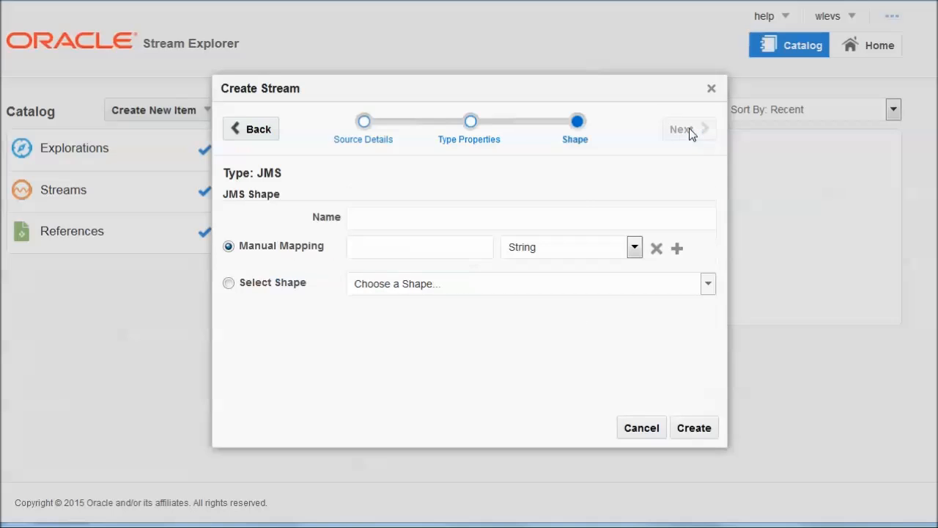
Define the ServiceExecutionReport shape with String fields service, operation, ecid, stage, businessAttribute1–3, and create the stream.
left_click(400, 216)
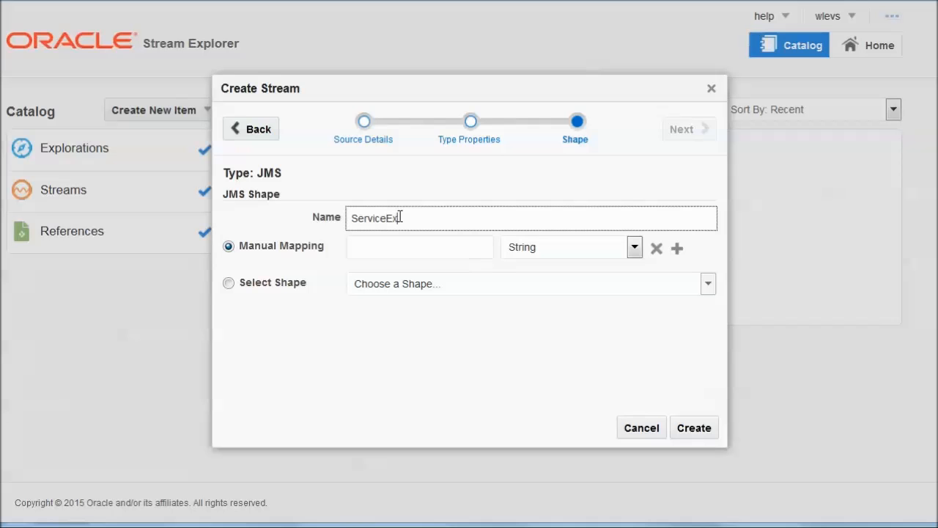
type("ServiceExecutionReport")
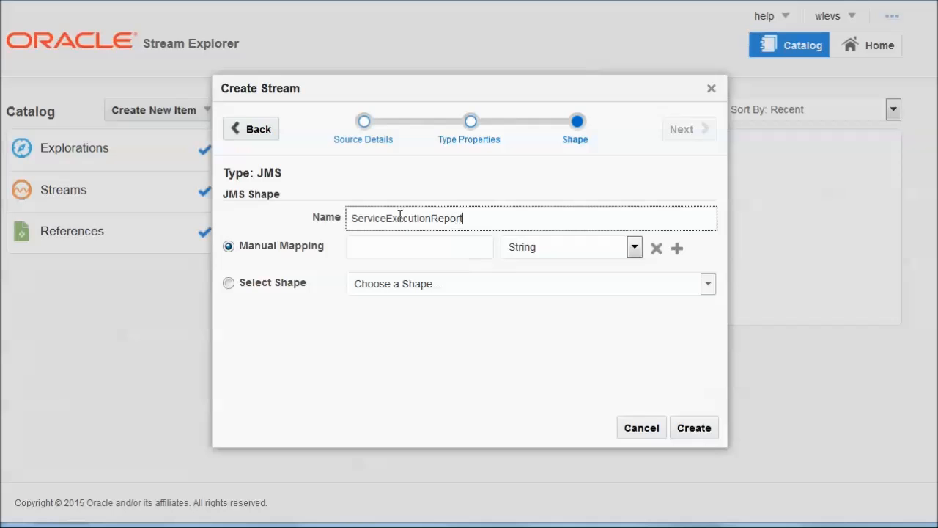
left_click(399, 245)
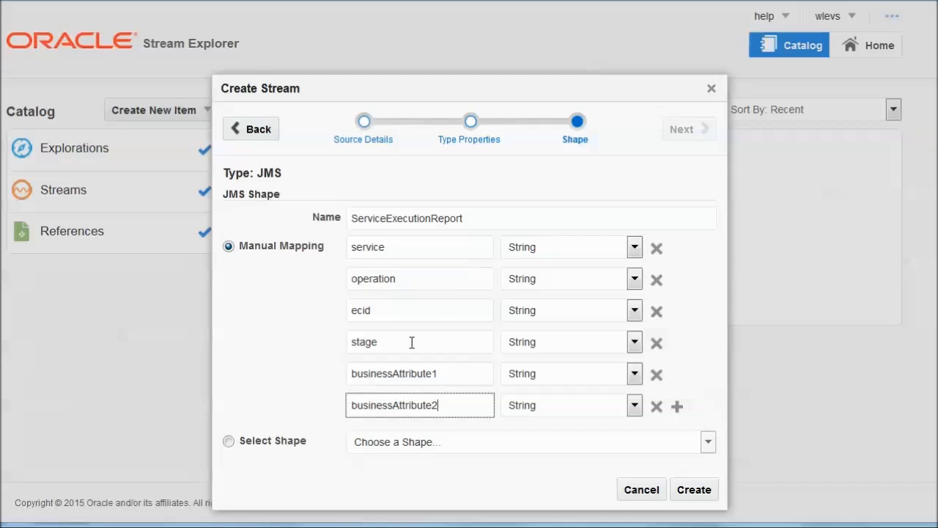
left_click(679, 408)
left_click(455, 431)
type("businessAttribute1")
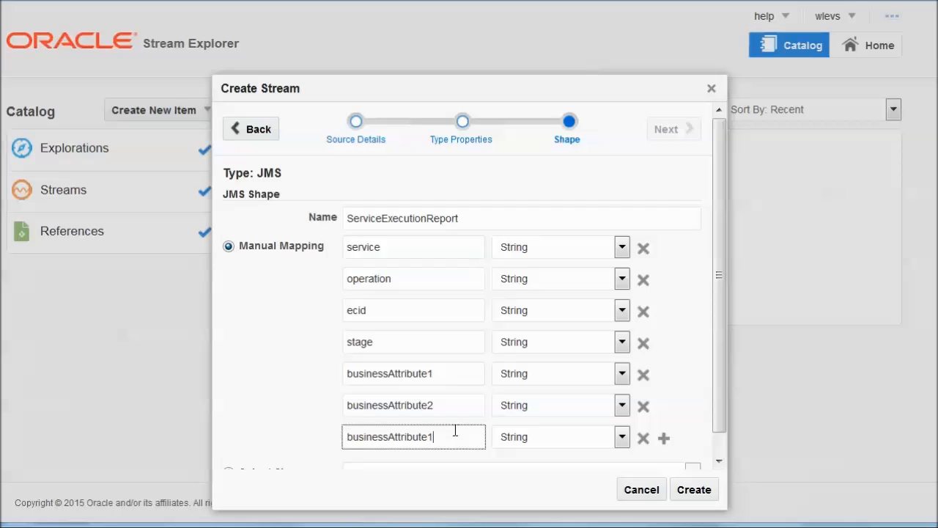
left_click(695, 489)
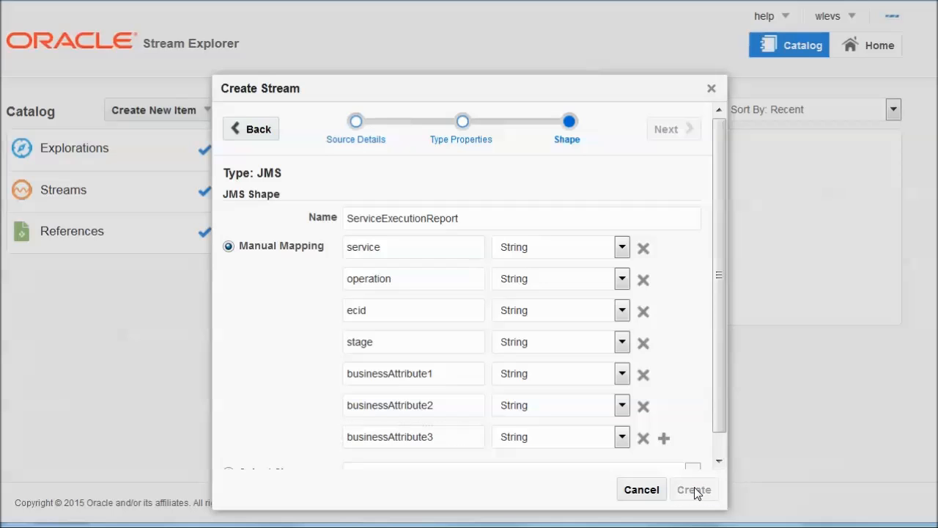
left_click_drag(369, 172, 181, 156)
Name the new exploration ServiceExecutions and create it.
type("Service")
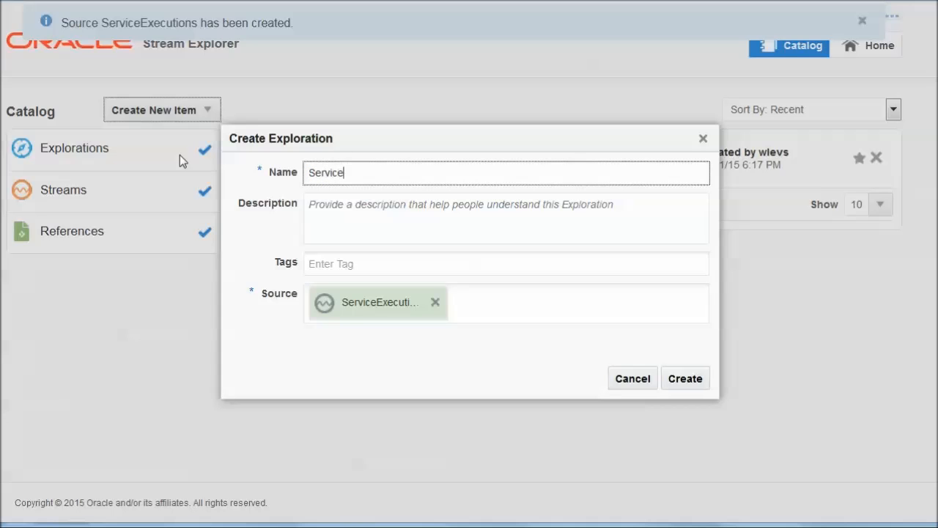
type("Executions")
left_click(686, 384)
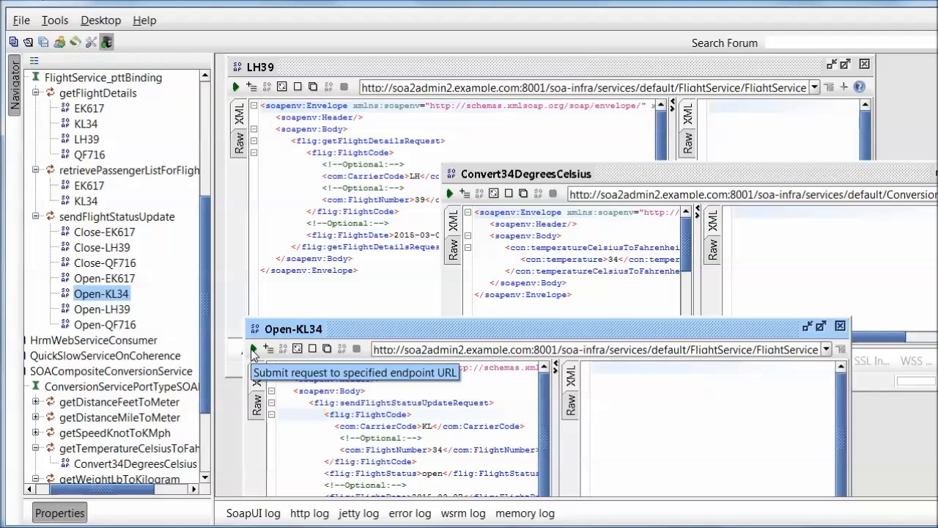
Send the Open-KL34 request and the Convert34DegreesCelsius request twice.
left_click(253, 350)
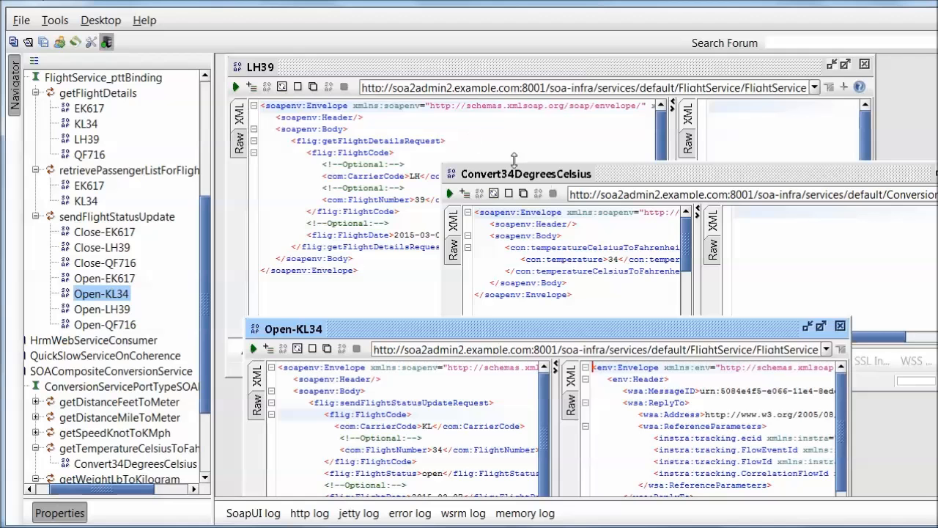
left_click(551, 177)
left_click(450, 193)
left_click(450, 194)
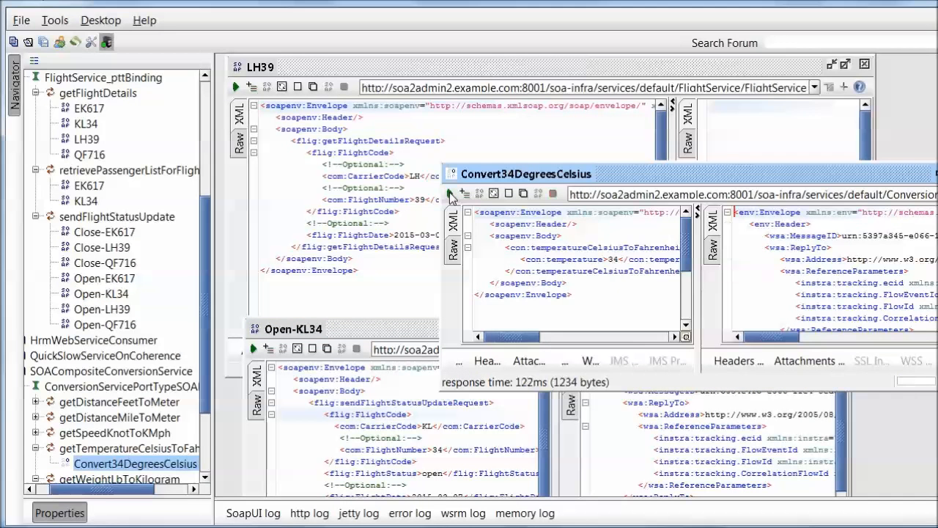
Change the temperature to 36 and resend, then send the LH39 request twice.
left_click(619, 261)
key("BackSpace")
type("6")
left_click(450, 194)
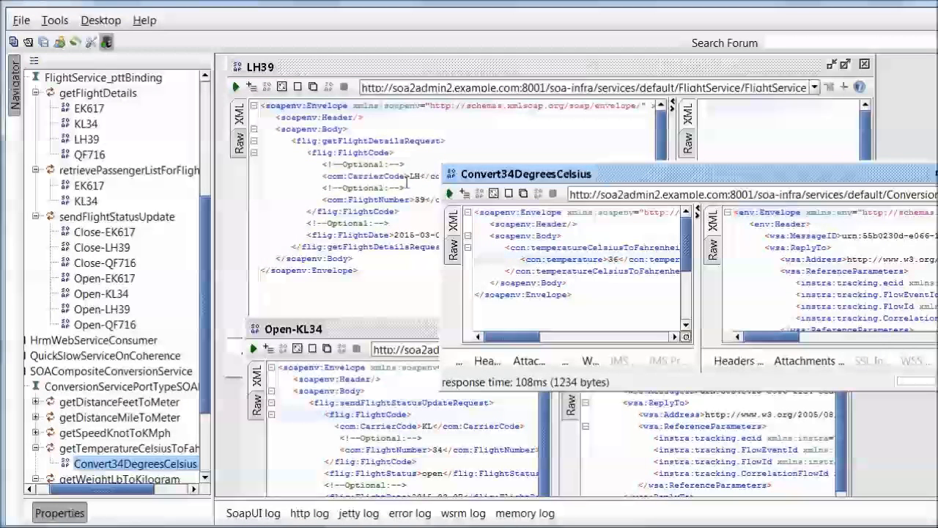
left_click(236, 87)
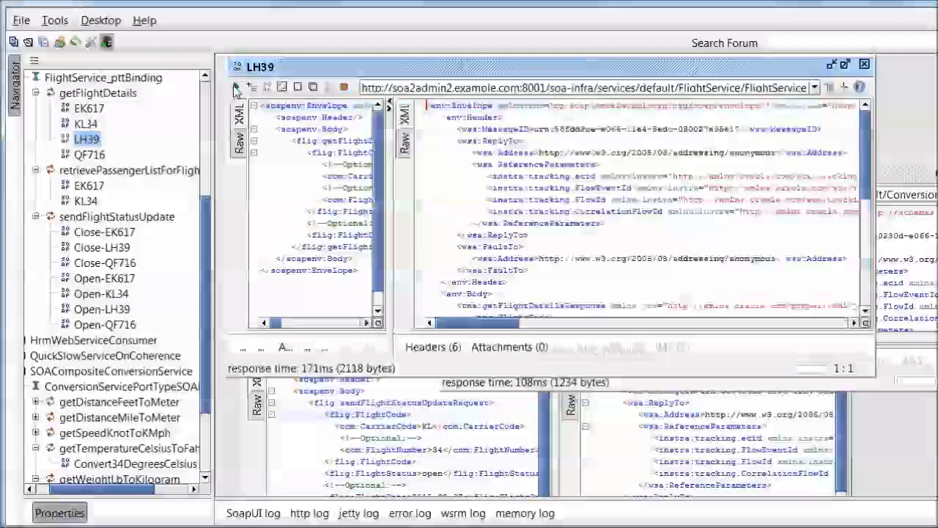
left_click(237, 88)
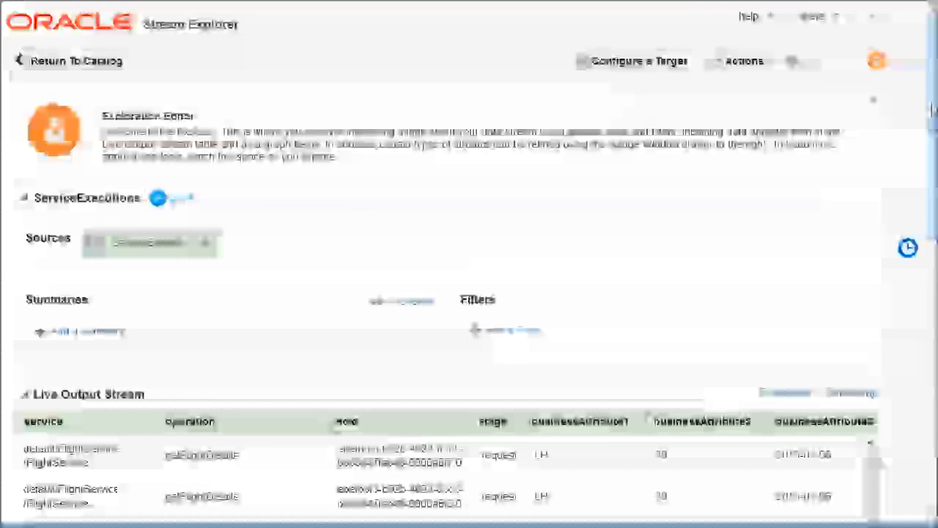
scroll(928, 124, "down", 1)
scroll(933, 126, "down", 3)
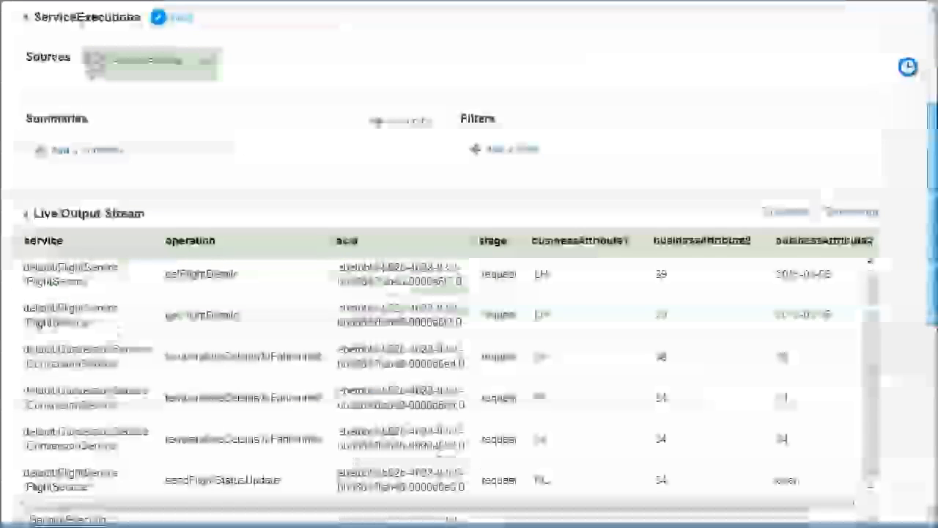
scroll(929, 126, "down", 2)
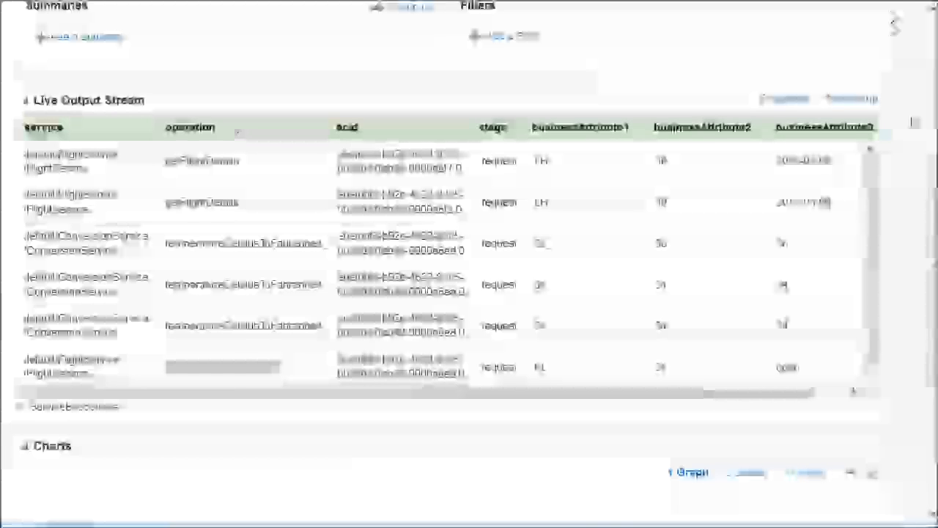
left_click_drag(934, 170, 934, 33)
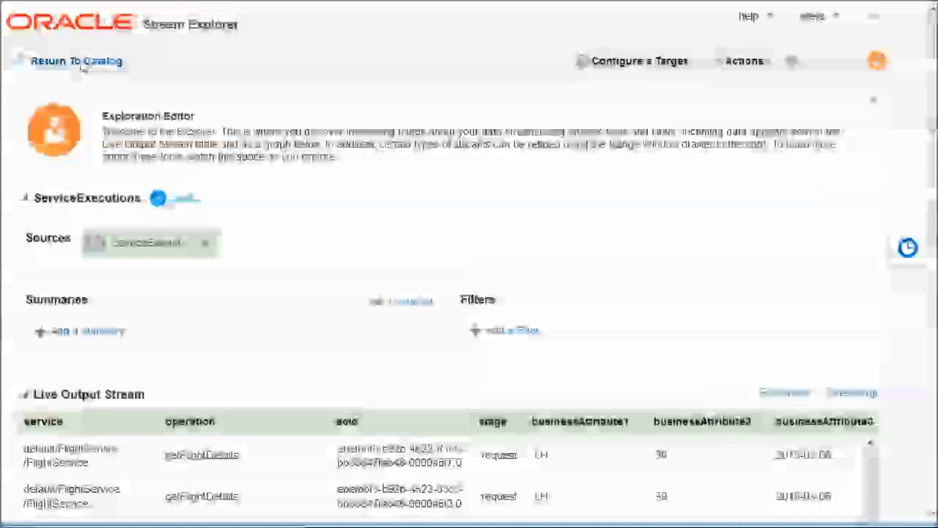
Create a FlightStatusUpdateReports exploration with ServiceExecutions as its source.
left_click(85, 62)
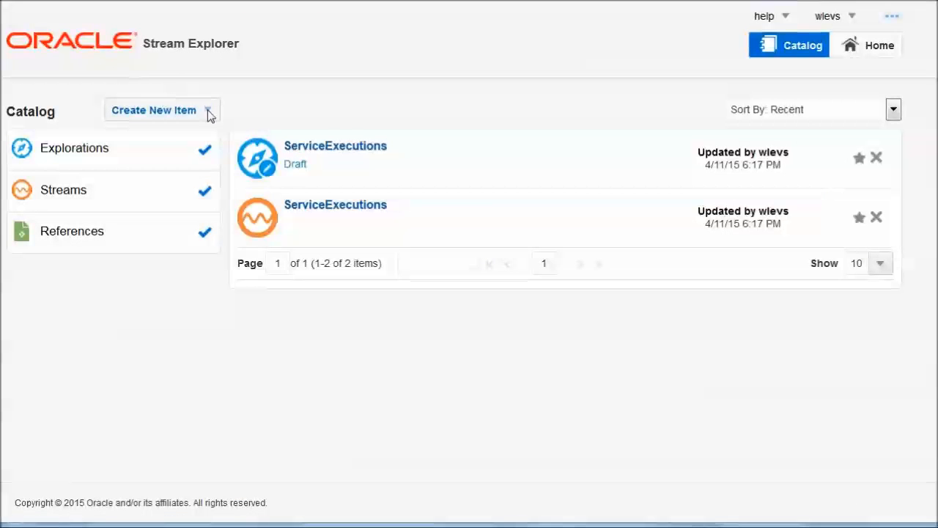
left_click(204, 111)
left_click(171, 136)
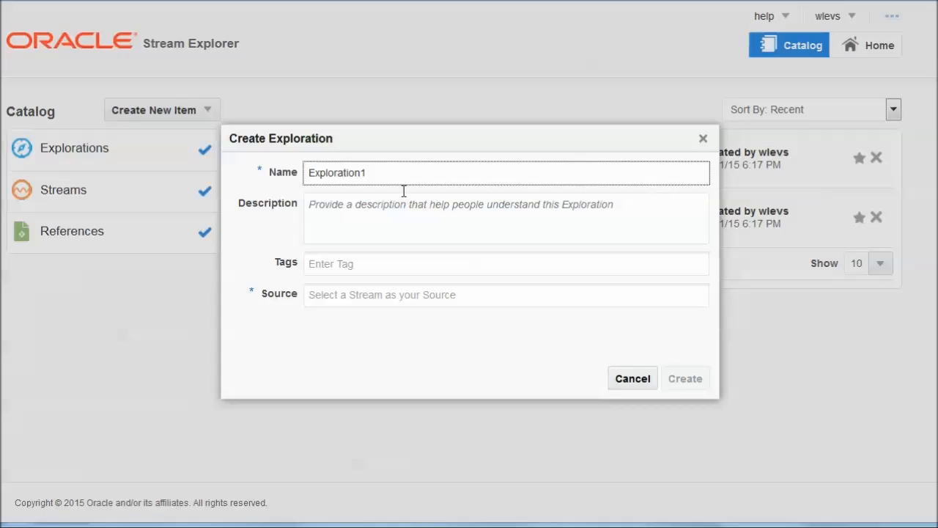
key("ctrl+a")
type("FlightStatusUpdateReports")
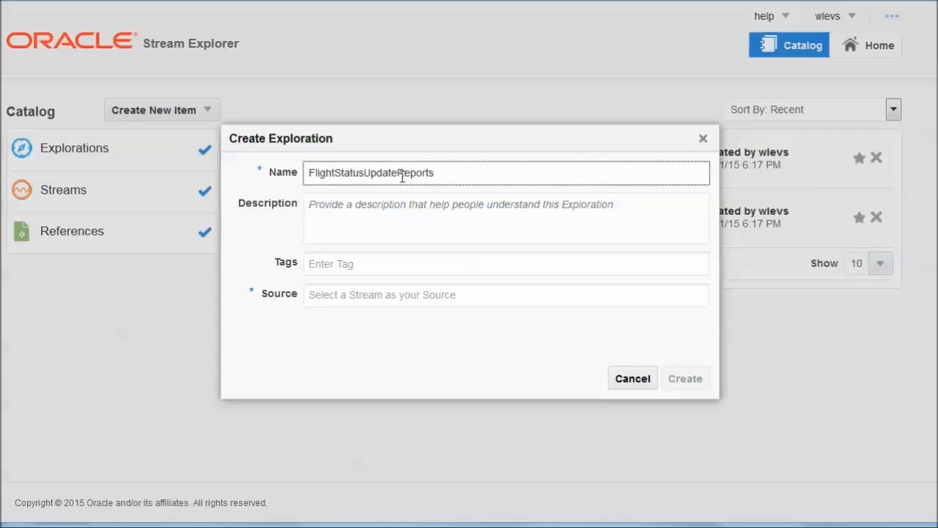
left_click(403, 297)
left_click(385, 319)
left_click(683, 380)
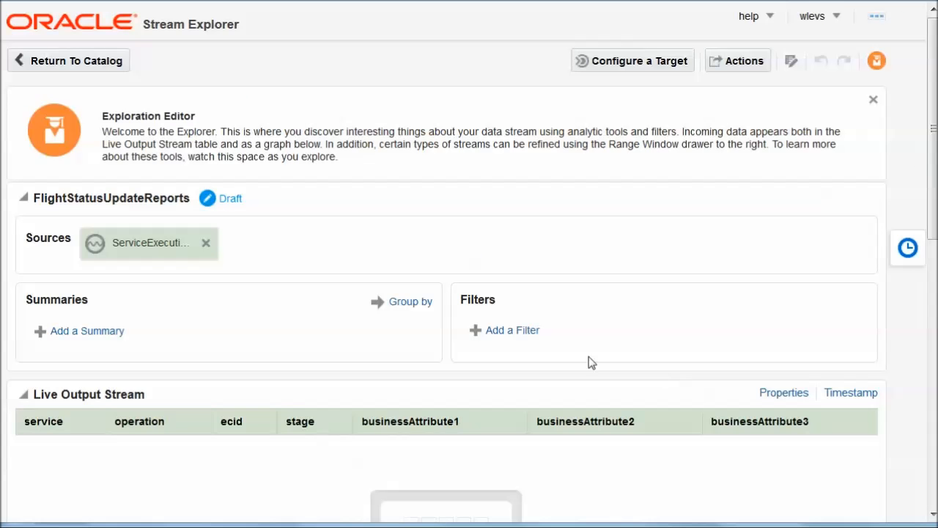
Add a filter on service equal to default/FlightService/FlightService.
left_click(512, 331)
left_click(710, 327)
key("alt+Tab")
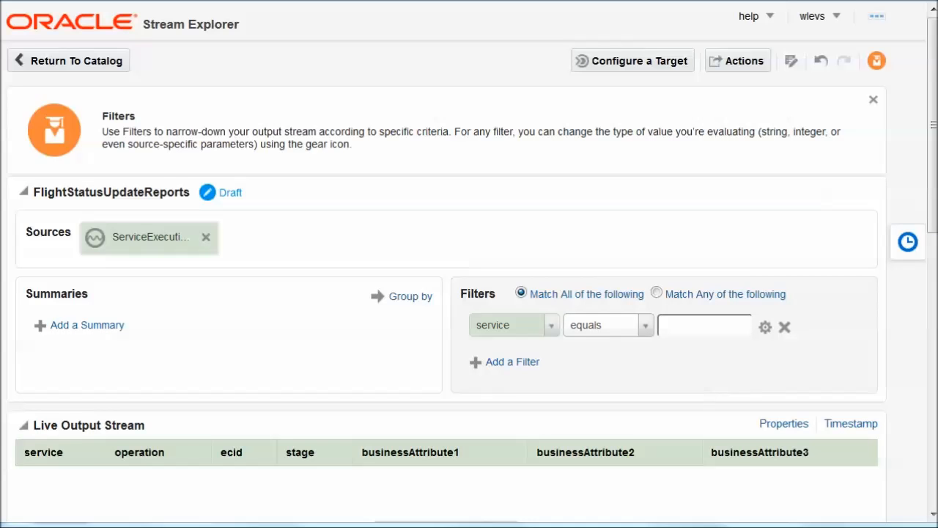
left_click(712, 325)
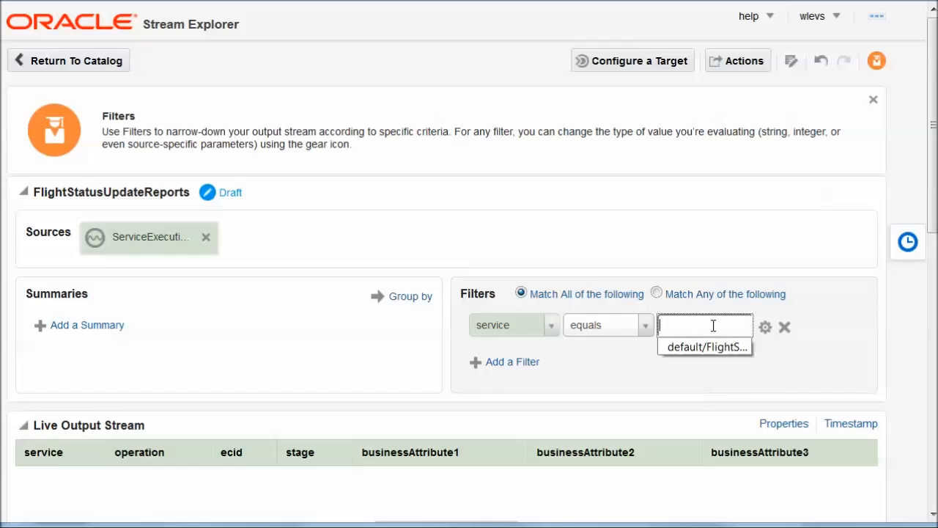
key("ctrl+v")
left_click(508, 366)
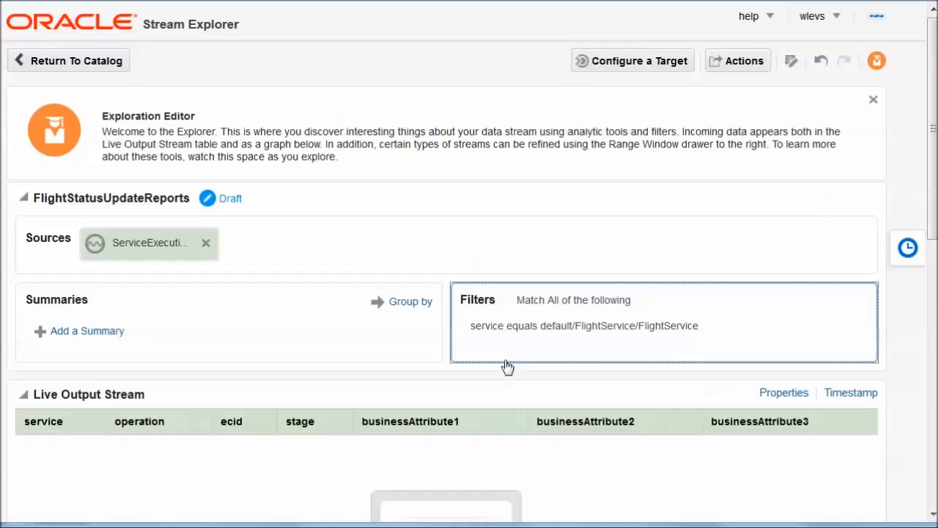
left_click(420, 344)
Add a second filter on operation equal to sendFlightStatusUpdate.
left_click(513, 351)
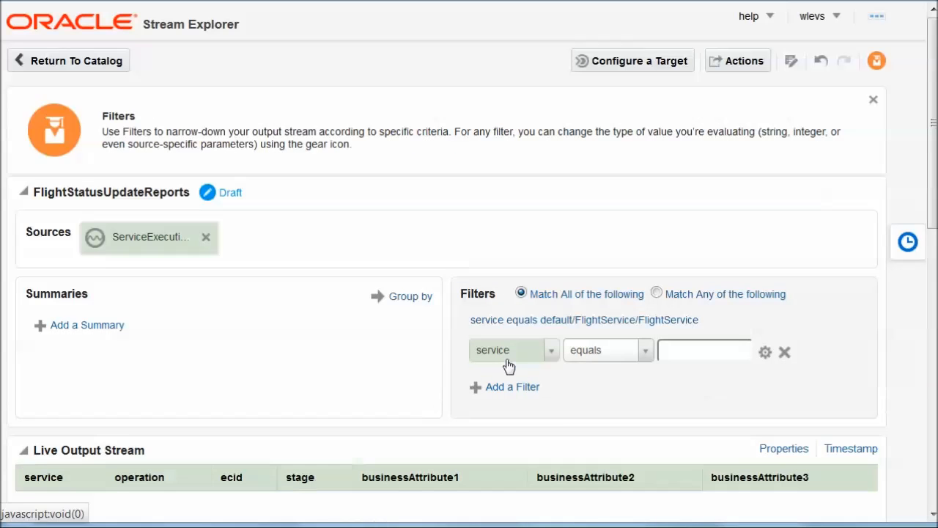
left_click(531, 360)
left_click(503, 417)
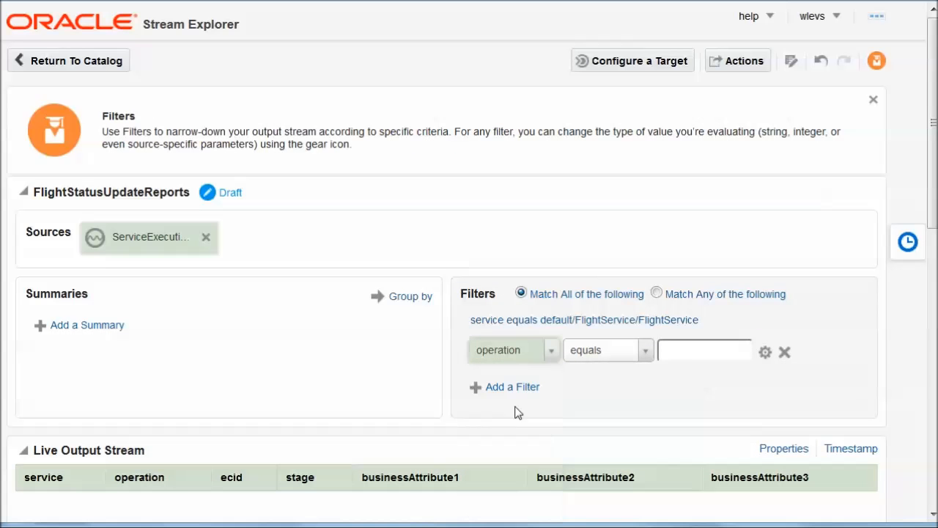
left_click(716, 348)
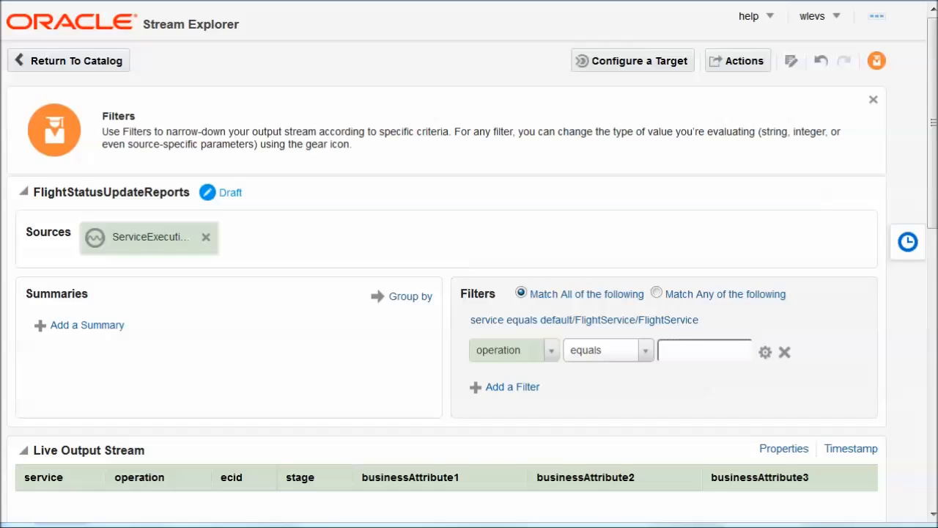
double_click(735, 354)
type("sendFlightStatusUpdate")
left_click(687, 412)
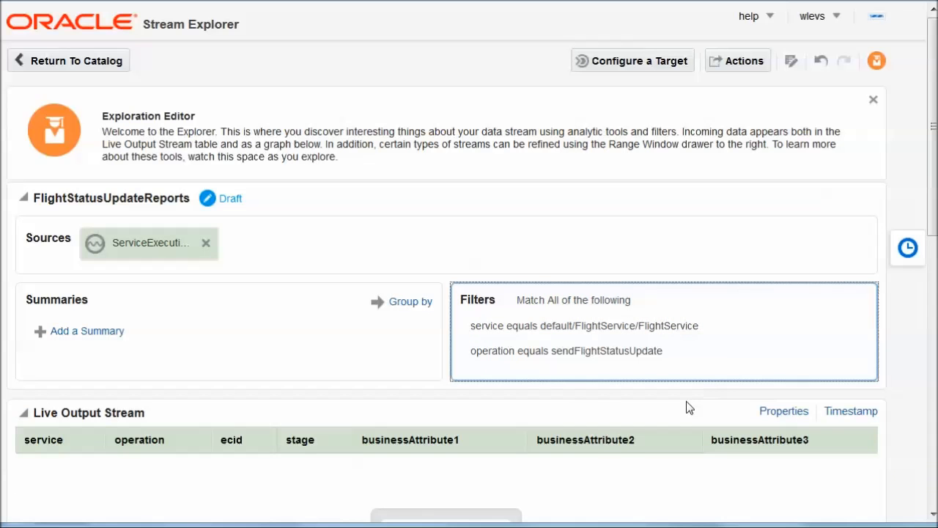
Add a third filter on stage equal to request.
left_click(539, 348)
left_click(492, 387)
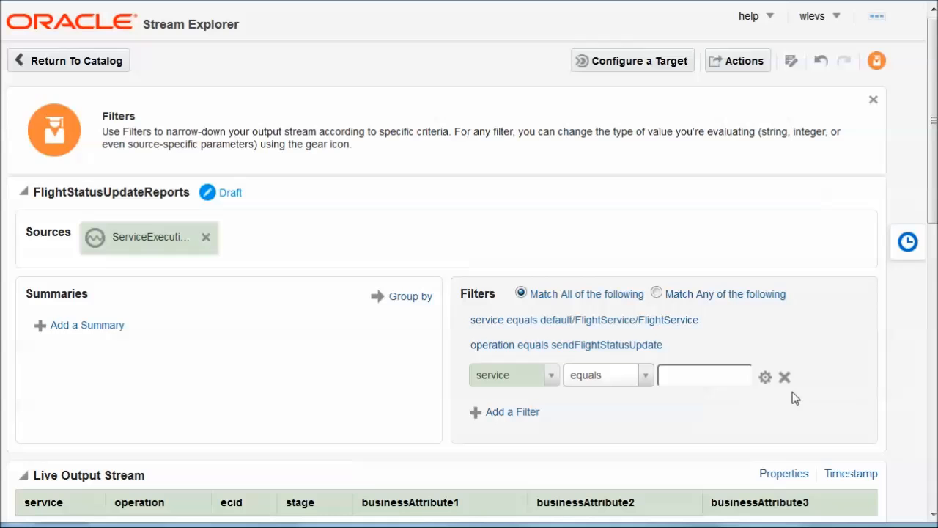
left_click(551, 375)
left_click(492, 305)
left_click(680, 374)
type("request")
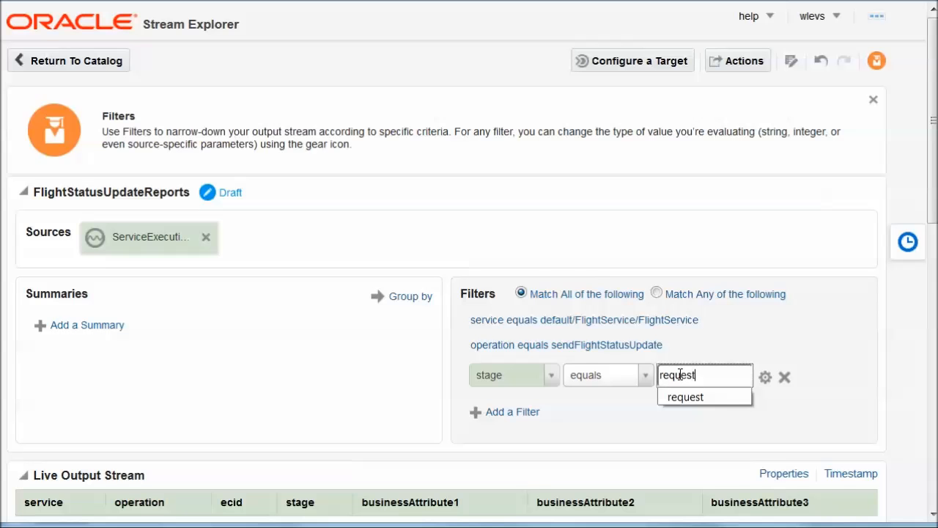
left_click(887, 339)
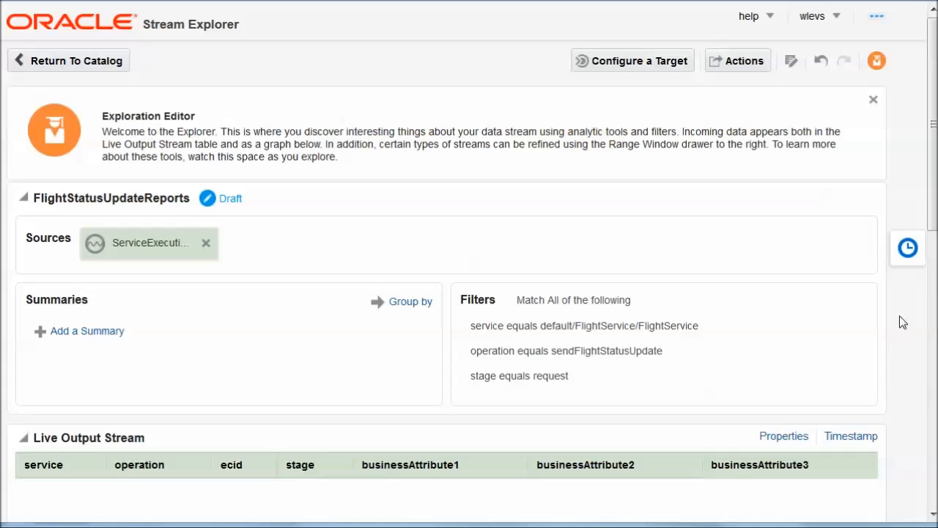
Publish FlightStatusUpdateReports, then return to the catalog and list the pattern templates.
left_click(763, 66)
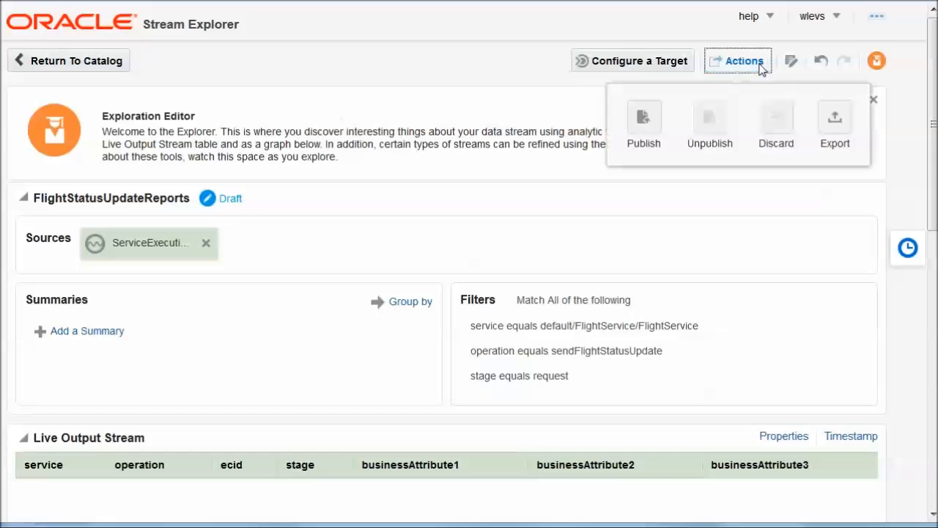
left_click(649, 117)
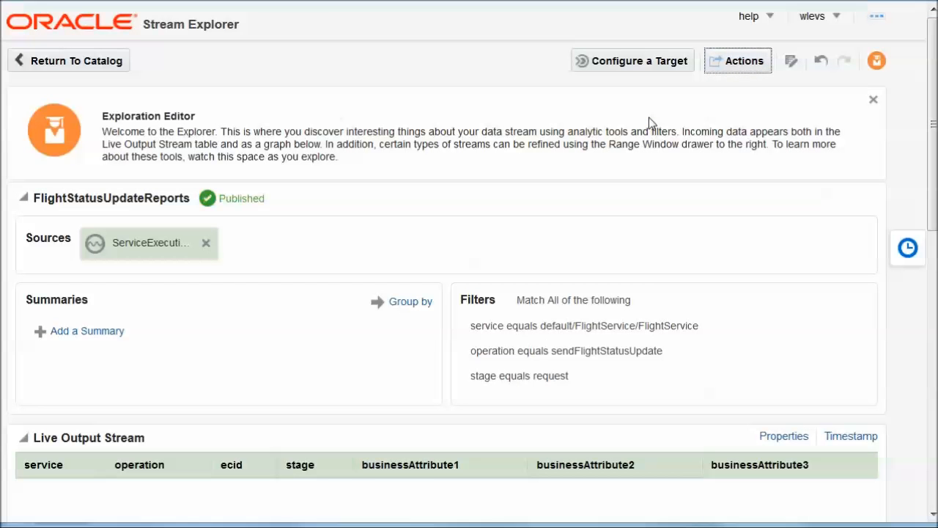
left_click(49, 58)
left_click(209, 110)
left_click(179, 220)
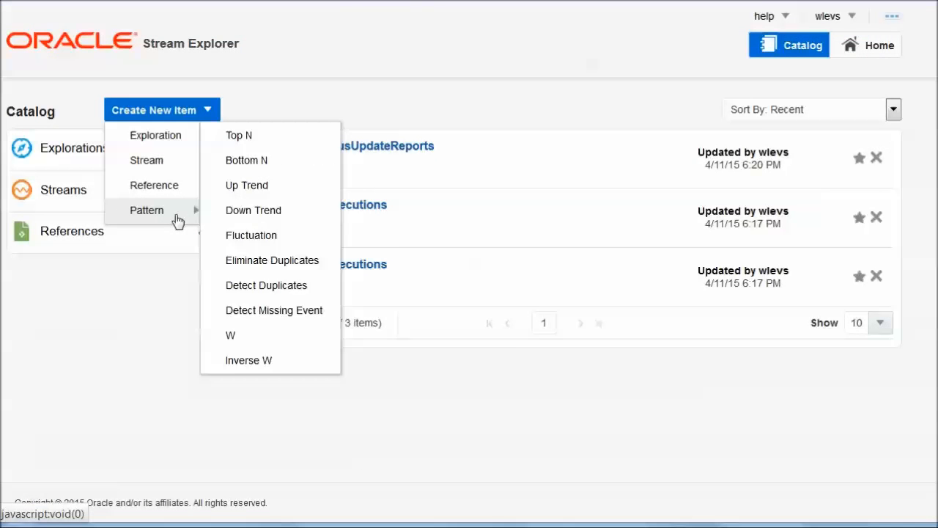
Create a Detect Missing Event pattern on FlightStatusUpdateReports tracking businessAttribute1–3 with a 30-second heartbeat.
left_click(300, 313)
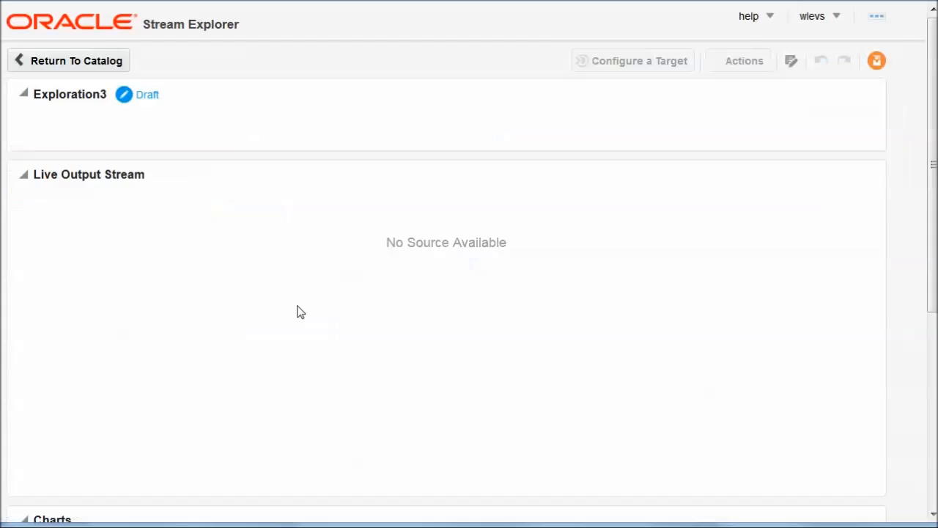
left_click(257, 223)
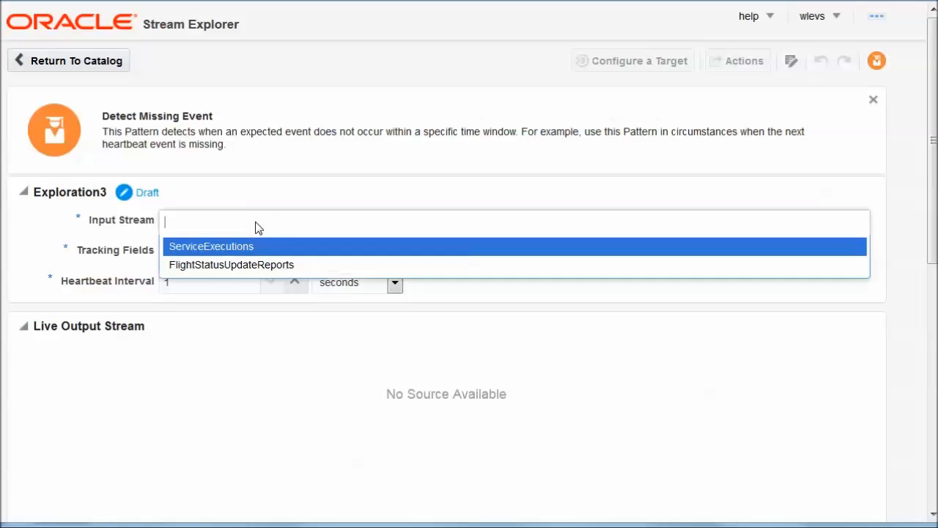
left_click(241, 264)
left_click(224, 255)
left_click(225, 351)
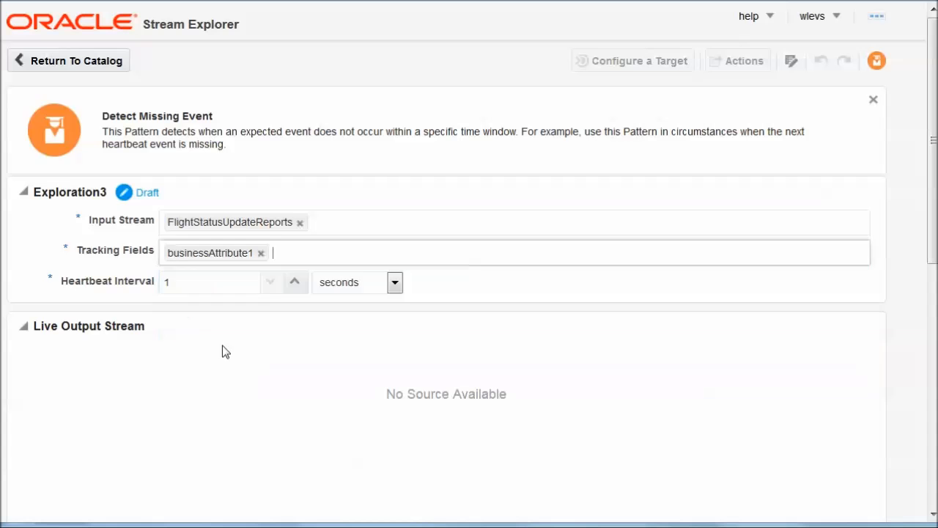
left_click(313, 256)
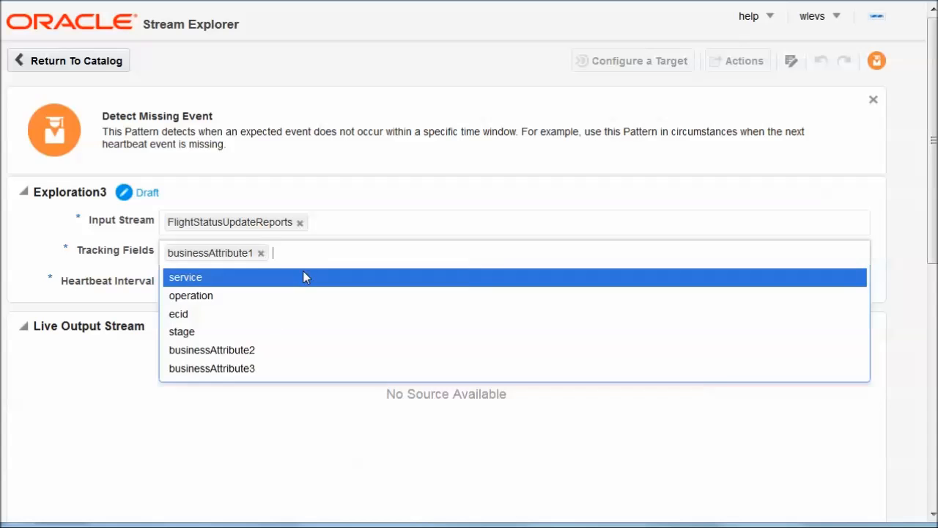
left_click(247, 351)
left_click(410, 253)
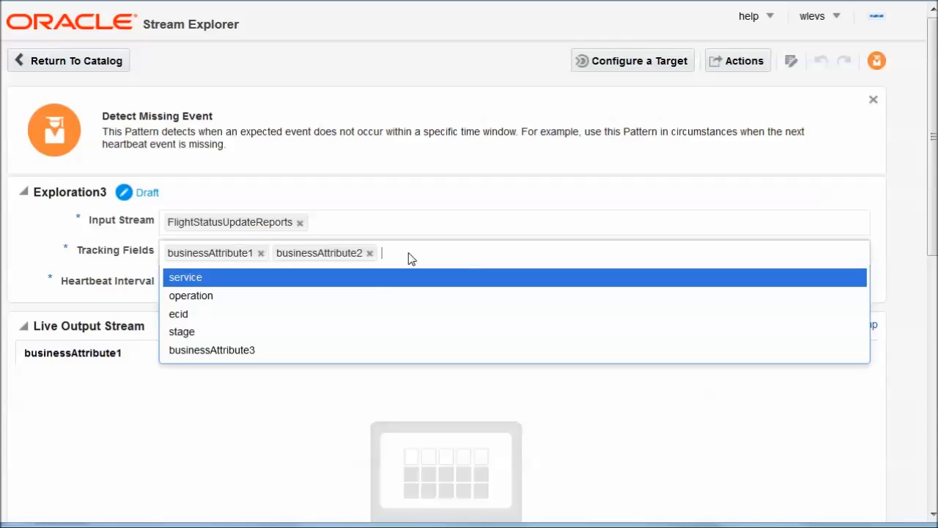
left_click(244, 352)
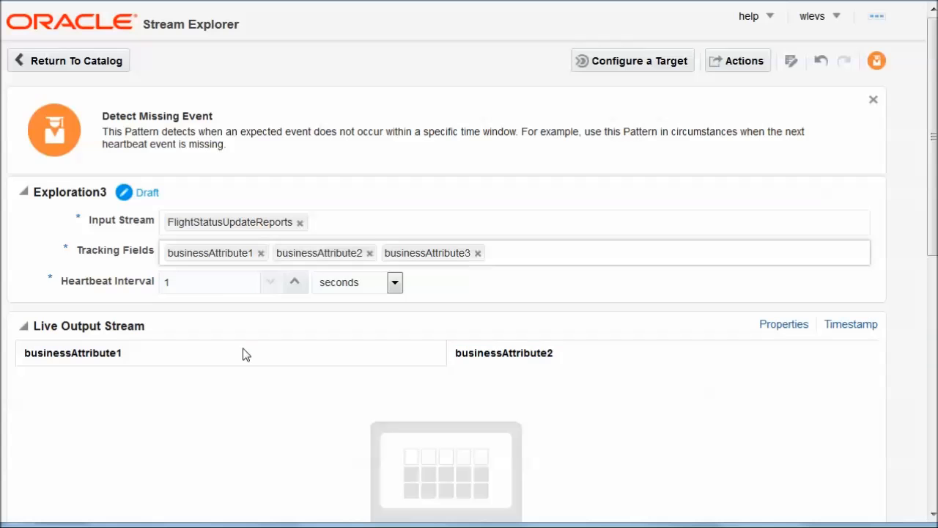
left_click(226, 282)
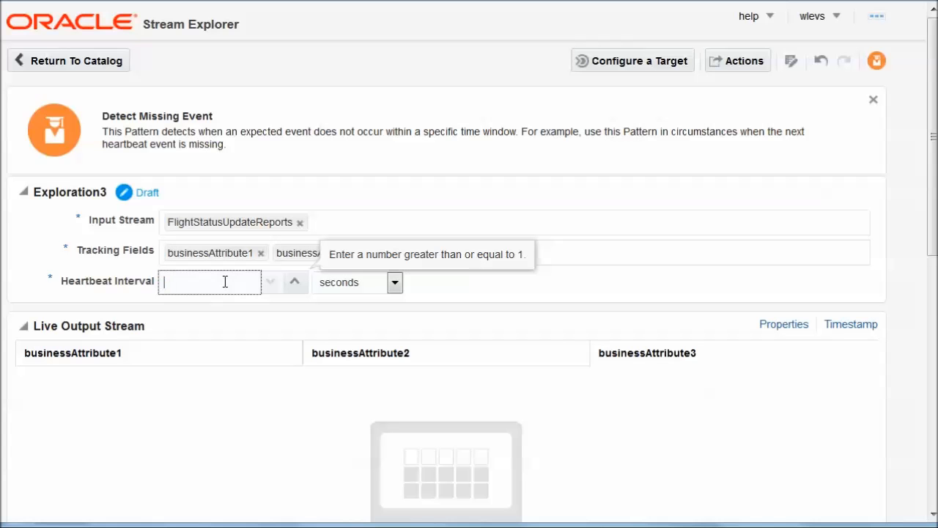
left_click(303, 400)
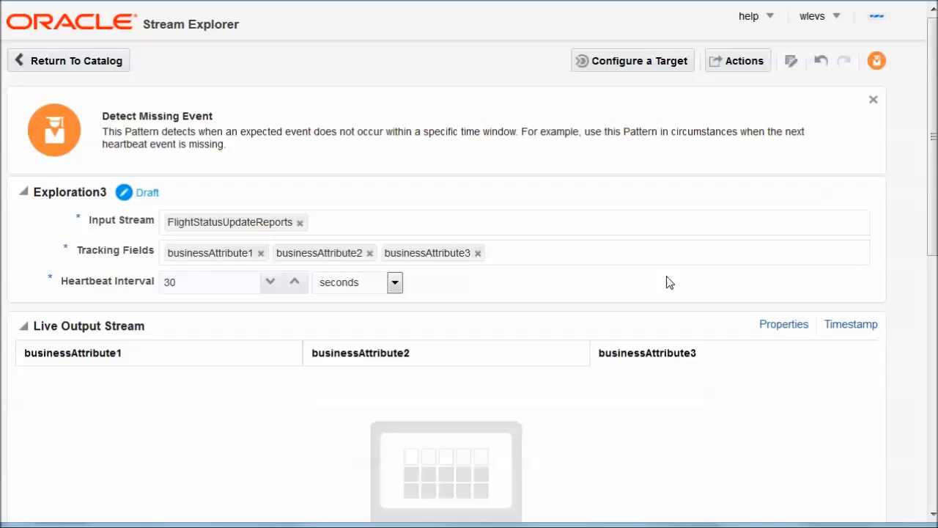
Begin configuring a CSV File output target for the exploration.
left_click(676, 61)
left_click(525, 162)
left_click(472, 193)
left_click(392, 194)
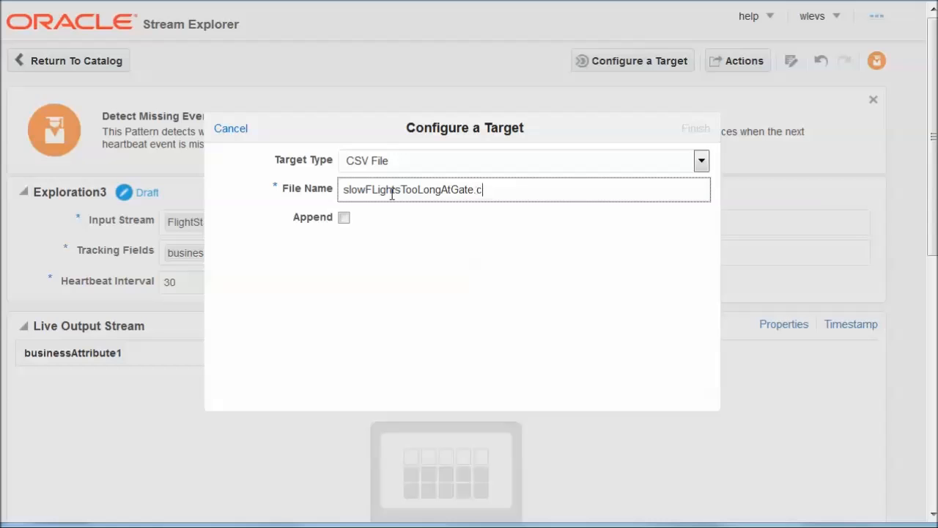
Set the CSV file name to slowFLightsTooLongAtGate.csv, finish the target, and publish Exploration3.
left_click(417, 299)
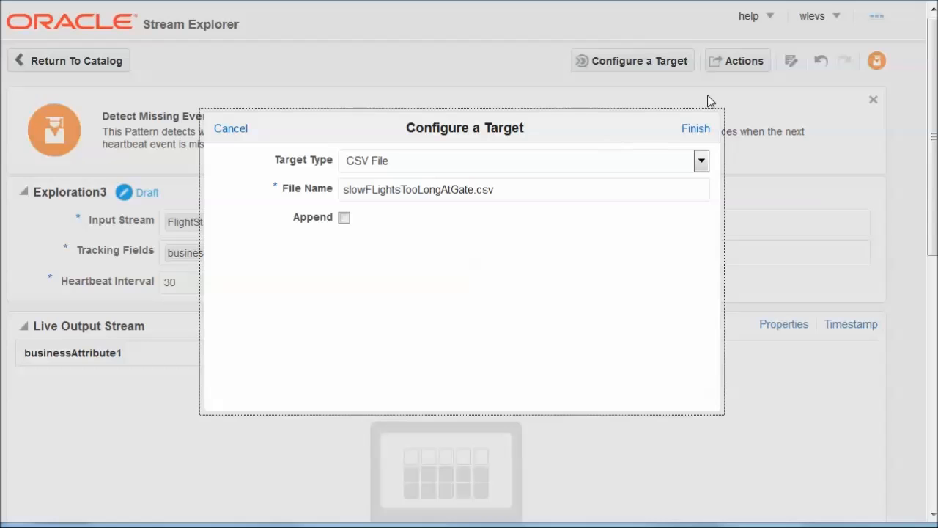
left_click(693, 129)
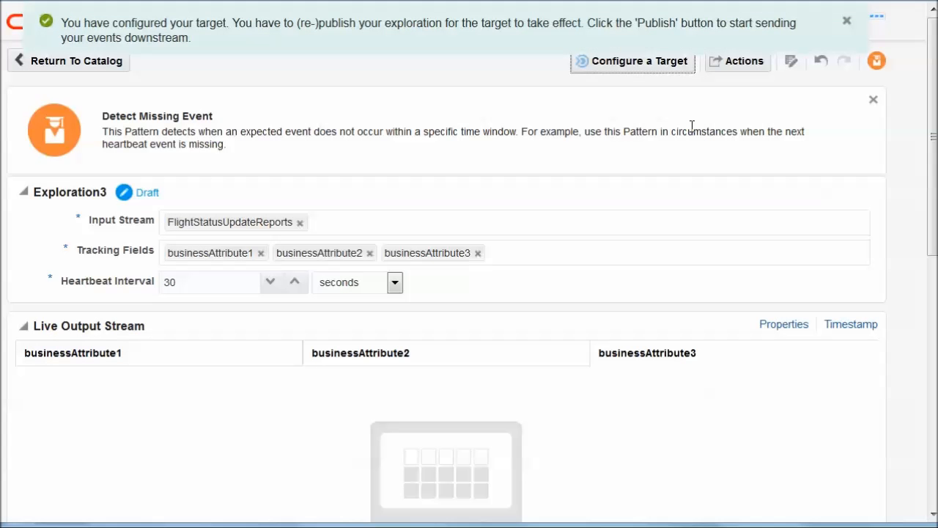
left_click(732, 65)
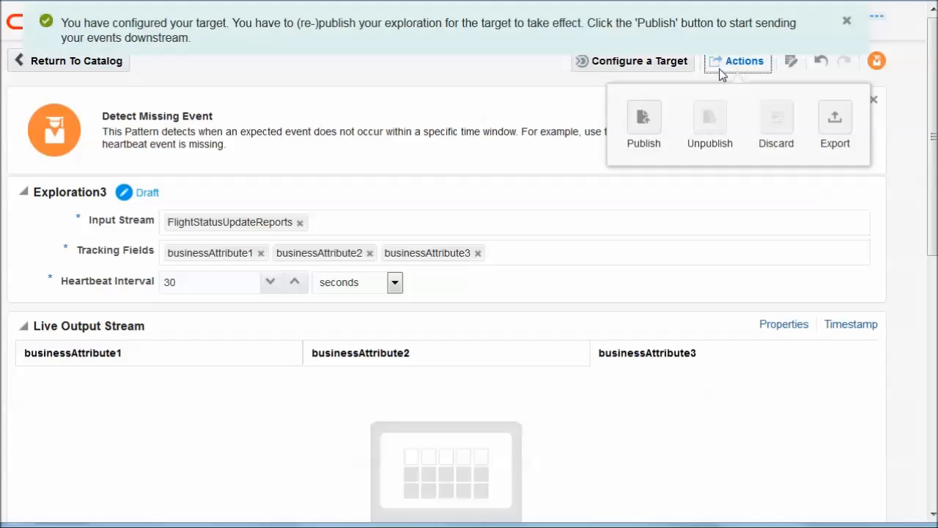
left_click(642, 119)
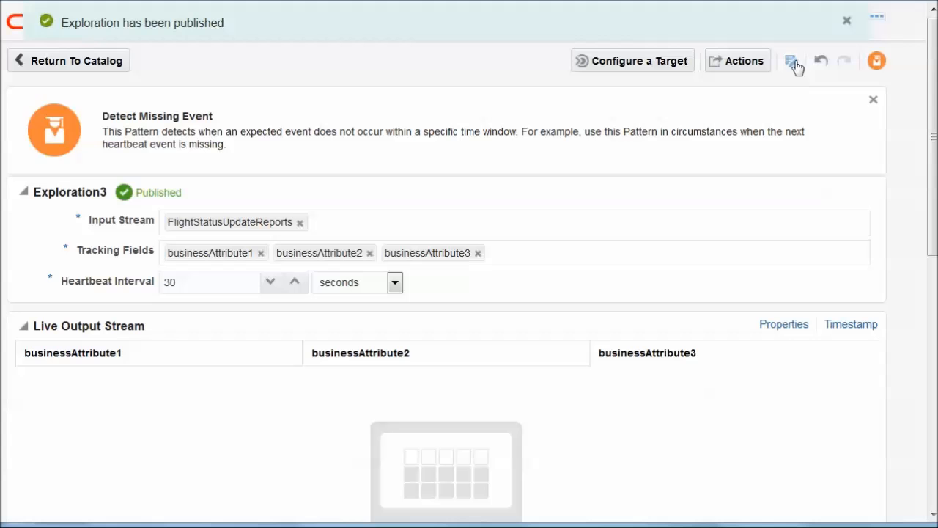
Export Exploration3 and save the file as Exploration3.jar.
left_click(766, 62)
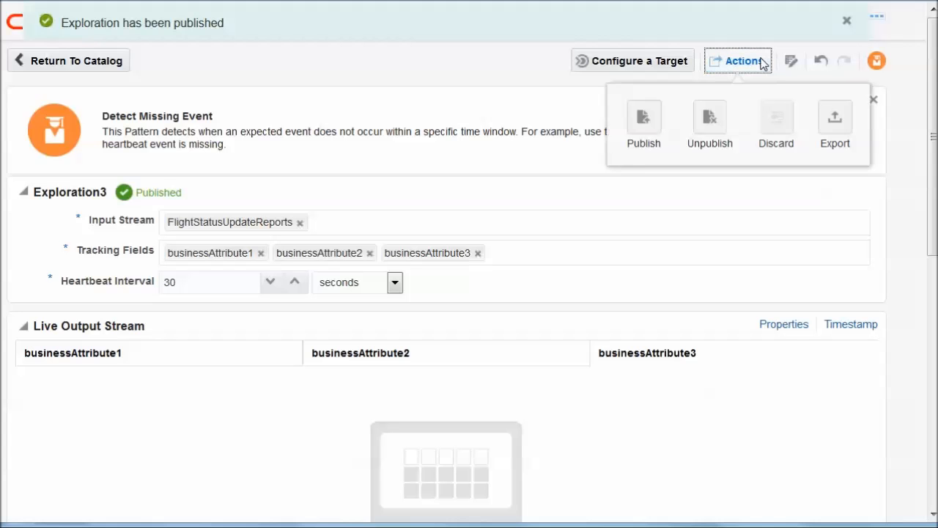
left_click(837, 124)
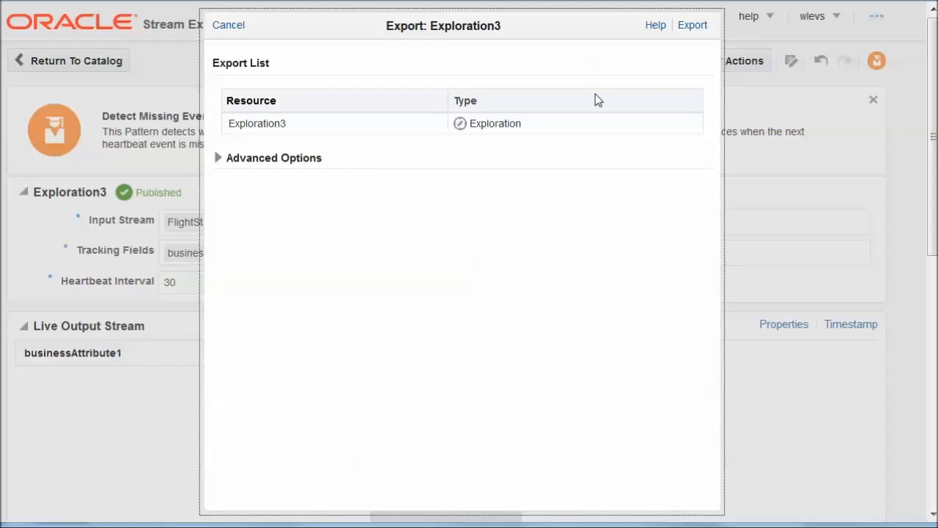
left_click(698, 23)
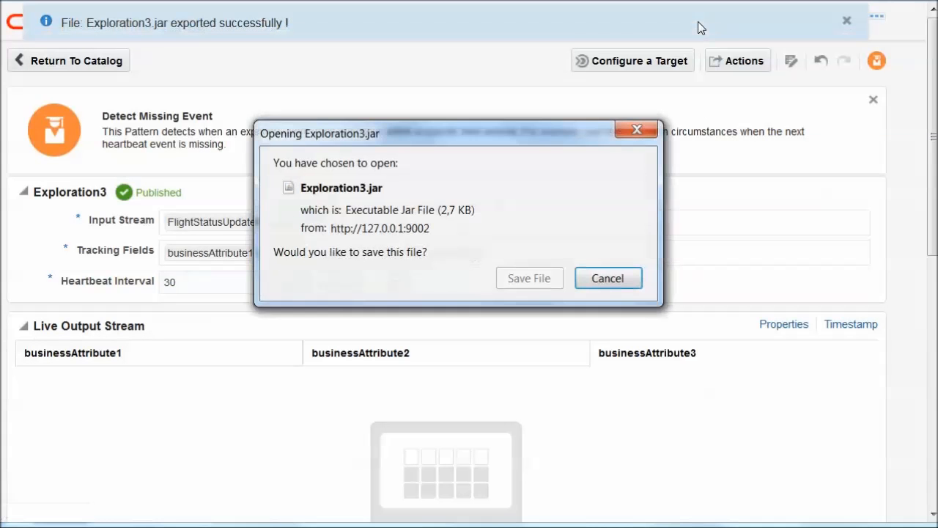
left_click(519, 280)
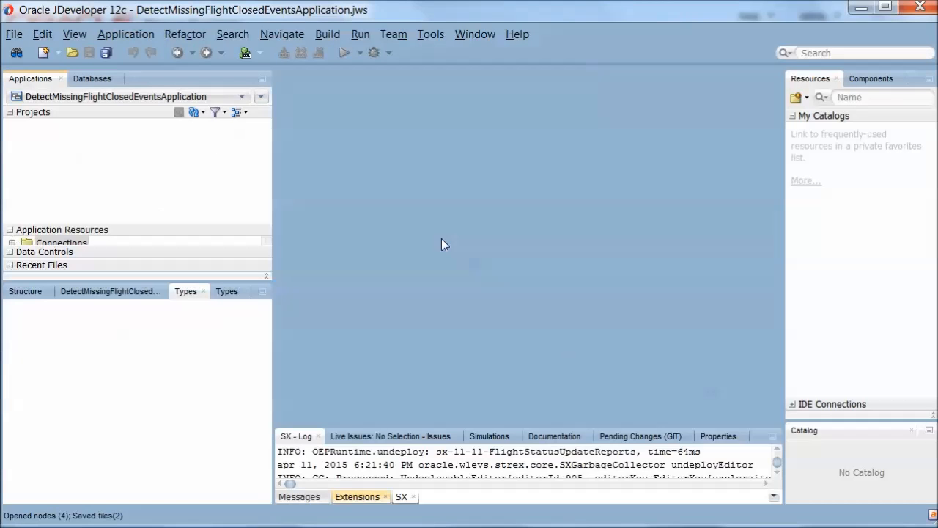
Start an import of an OEP Bundle into a new project.
left_click(14, 35)
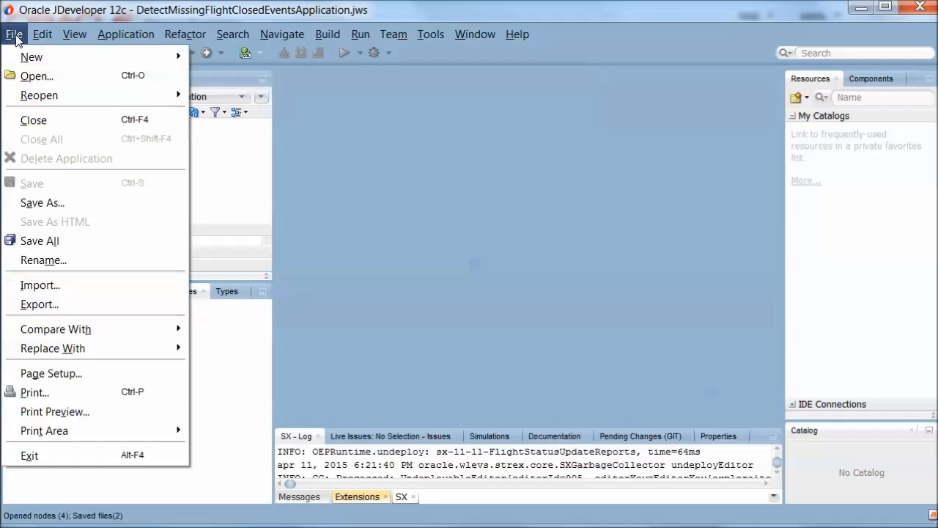
left_click(48, 281)
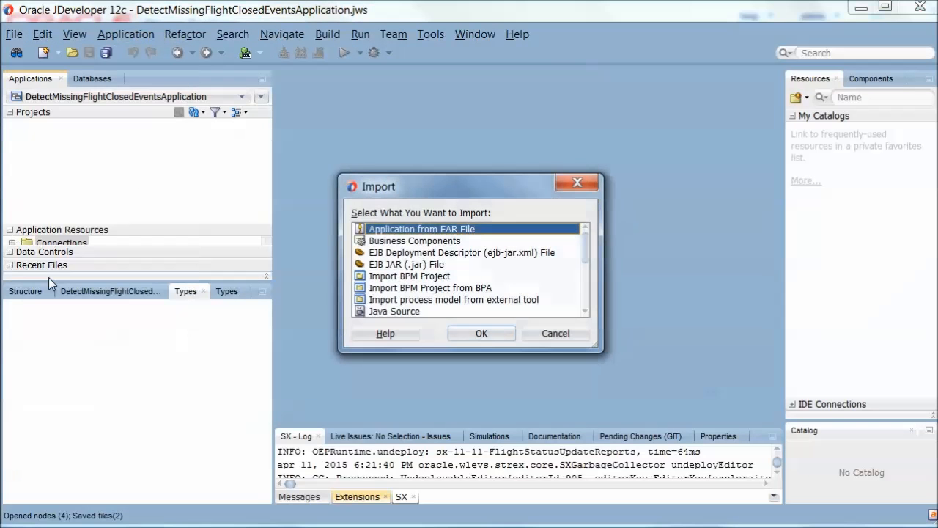
left_click(585, 282)
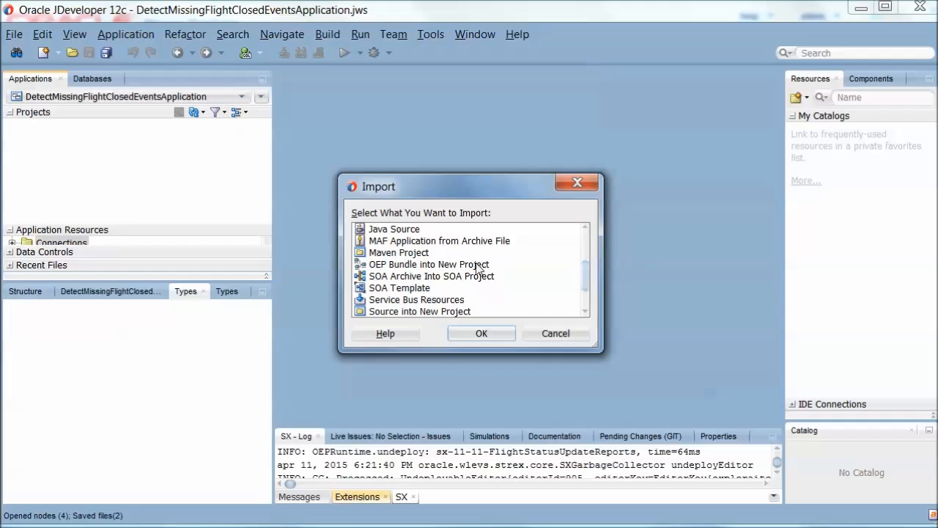
left_click(437, 266)
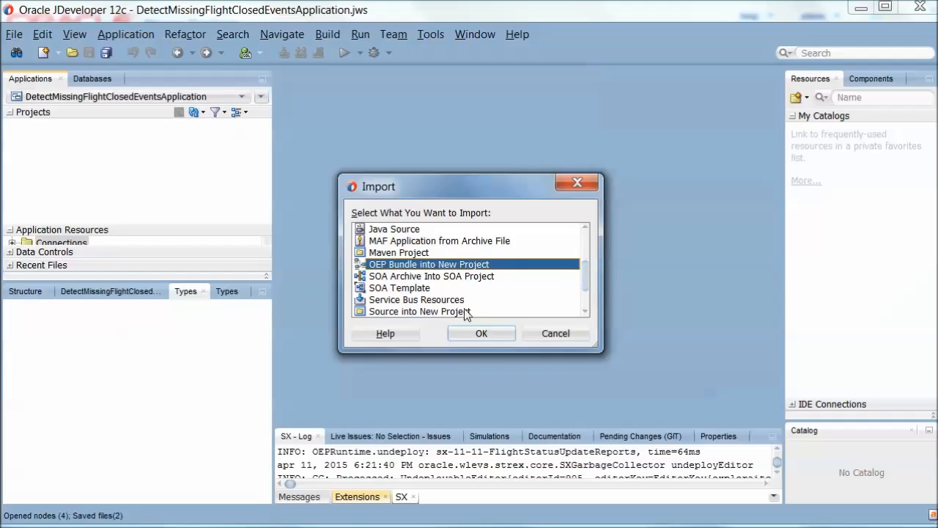
left_click(481, 333)
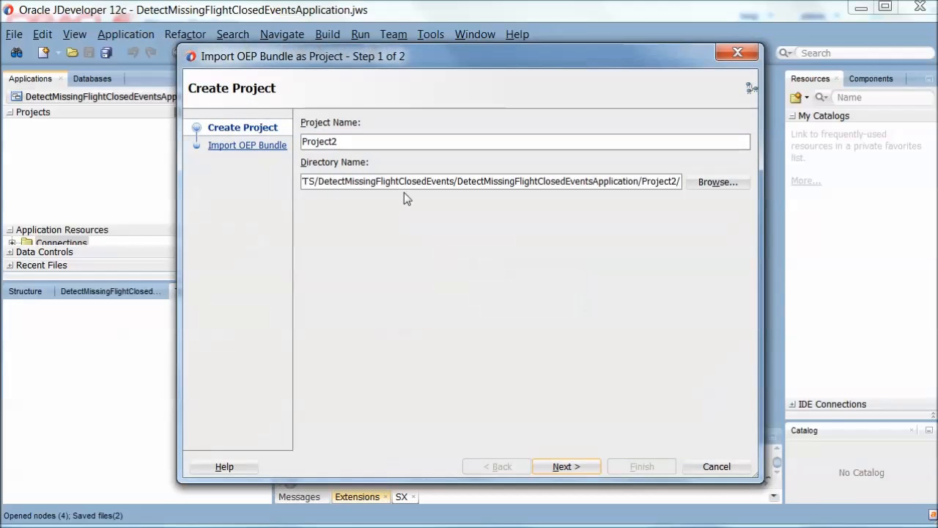
left_click(566, 469)
Pick the newest exported jar from Downloads, sorted by date, and finish importing it as Project2.
left_click(711, 142)
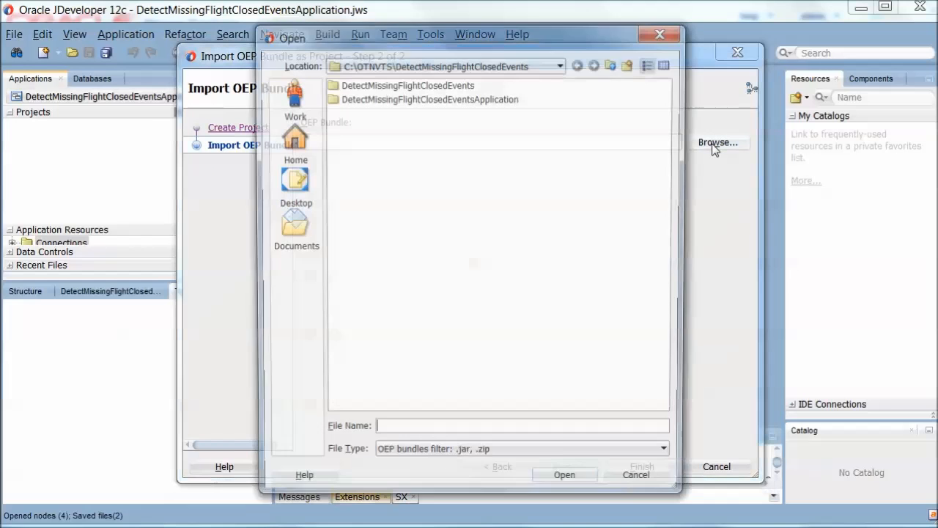
left_click(290, 143)
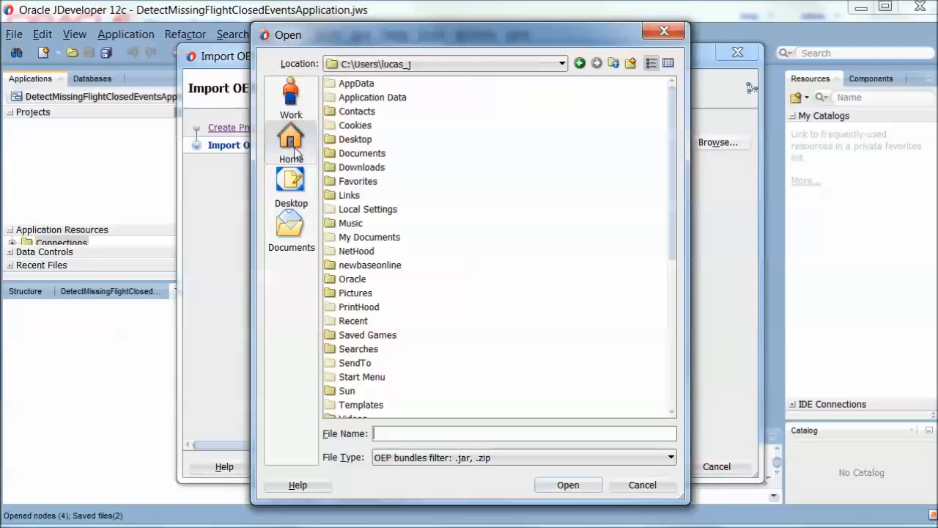
left_click(357, 168)
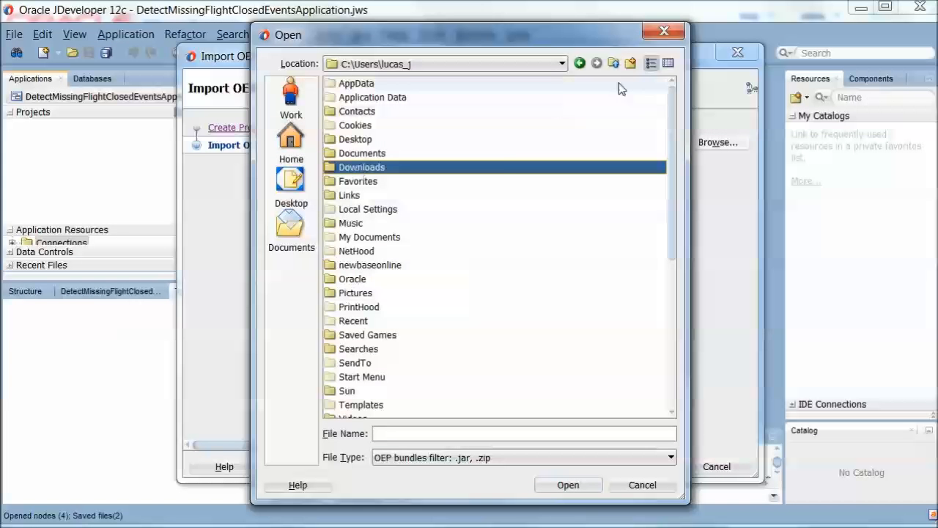
double_click(498, 171)
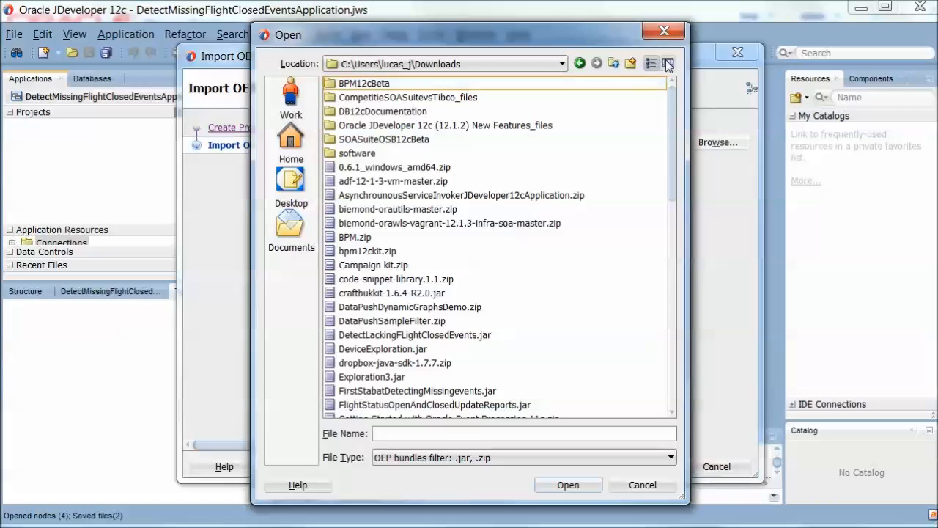
left_click(667, 64)
left_click(645, 83)
left_click(648, 84)
double_click(396, 100)
left_click(641, 467)
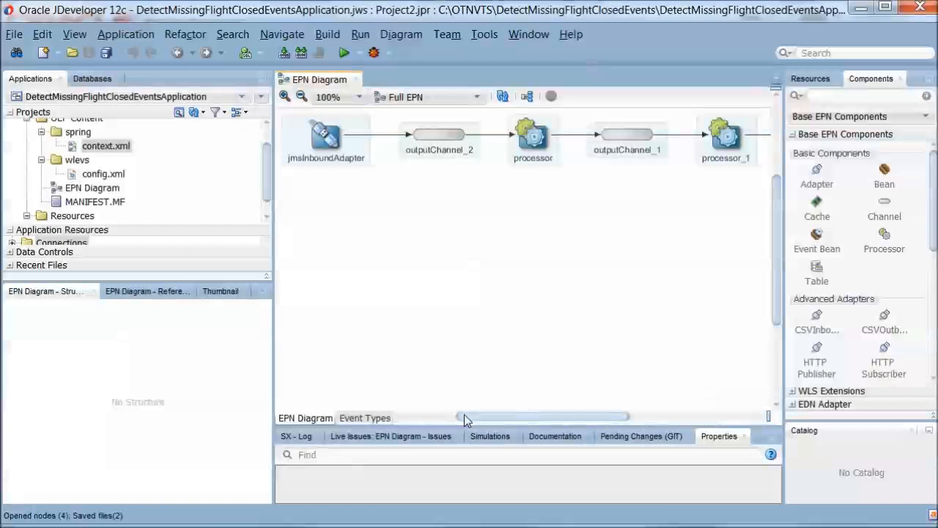
Inspect the properties of jmsInboundAdapter, processor_1 and finally the csv-outbound-adapter in the EPN diagram.
left_click(332, 141)
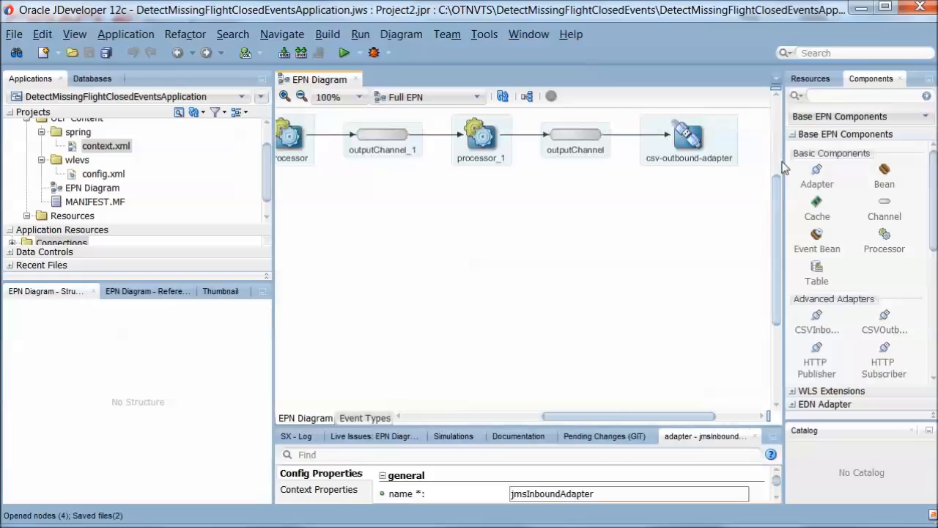
left_click(476, 143)
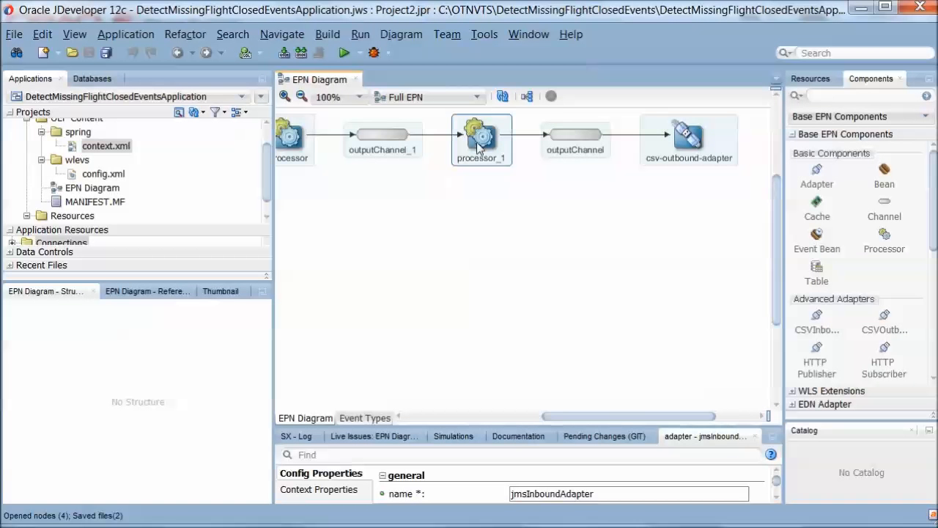
left_click(688, 139)
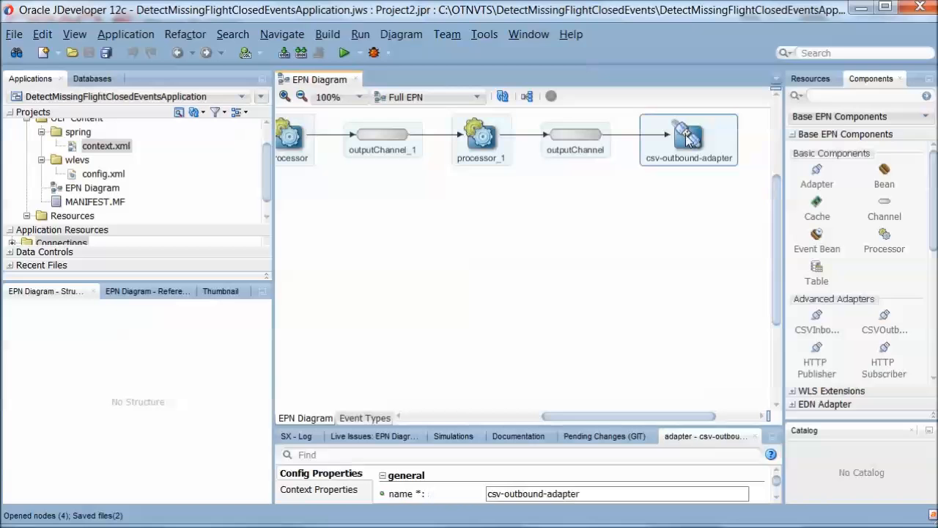
Open config.xml, scroll to the sxQuery and select lines 54–61, MATCH_RECOGNIZE through DEFINE.
double_click(99, 176)
left_click_drag(767, 128, 771, 198)
left_click_drag(328, 271, 442, 295)
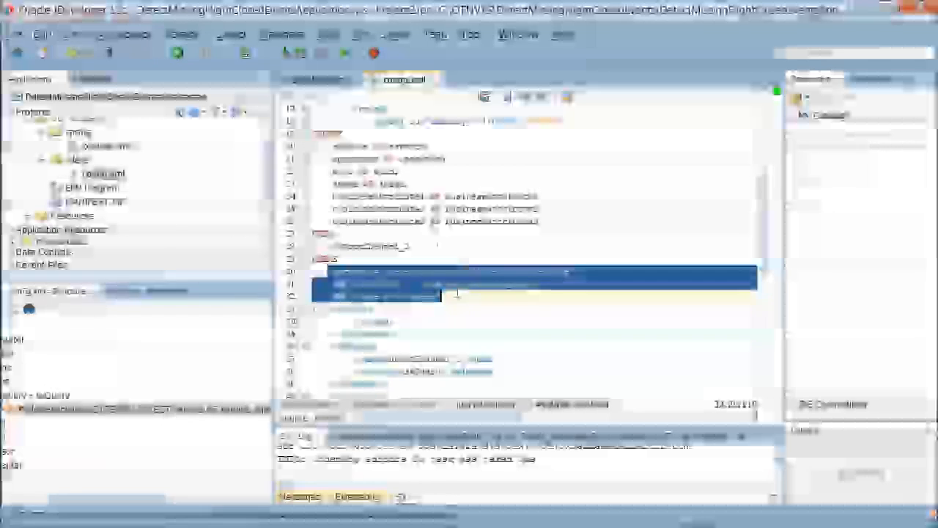
left_click_drag(769, 193, 775, 321)
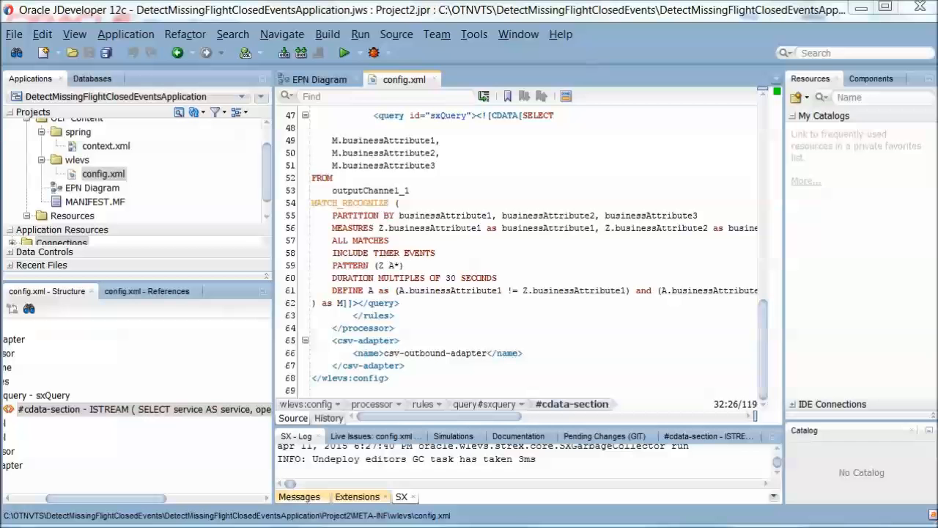
left_click_drag(312, 203, 317, 302)
Paste the new MATCH_RECOGNIZE code and review PATTERN (OPEN NOT_CLOSED*), its DEFINE conditions and INCLUDE TIMER EVENTS.
right_click(354, 207)
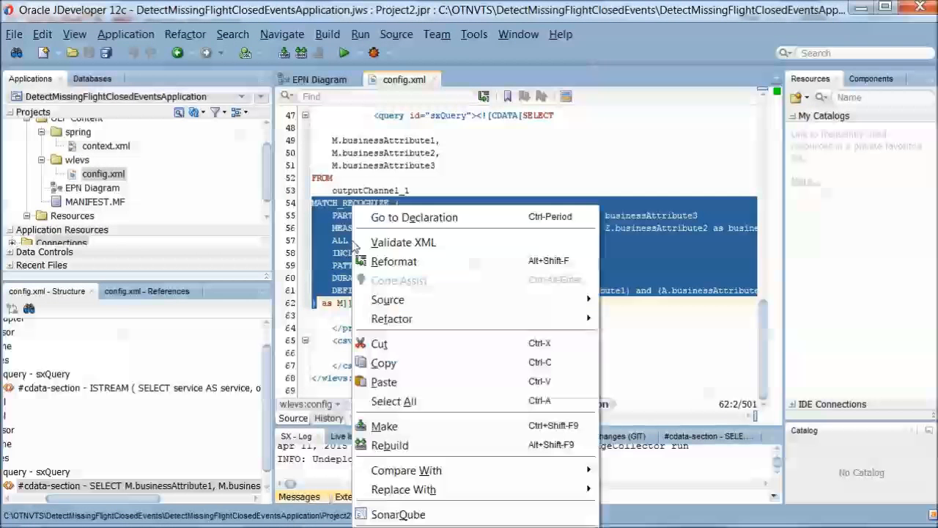
left_click(408, 382)
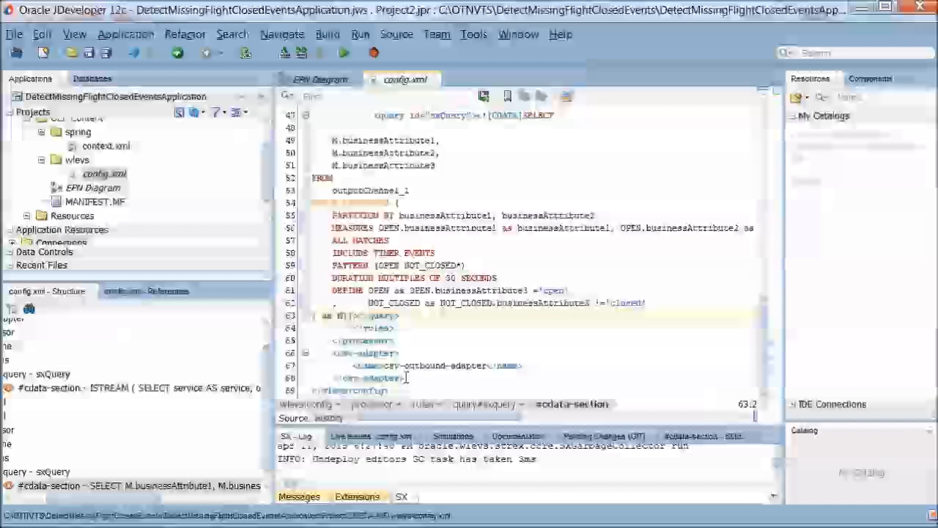
left_click_drag(379, 266, 462, 266)
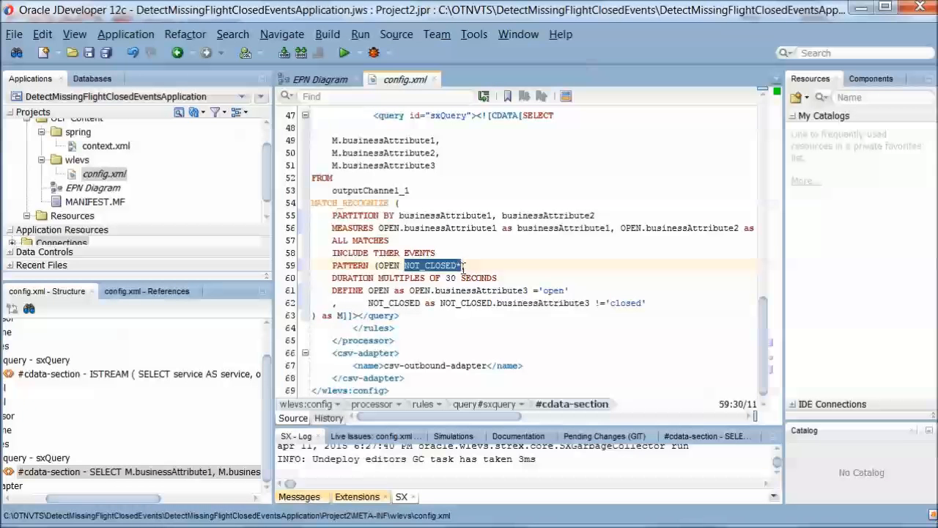
left_click_drag(570, 291, 409, 290)
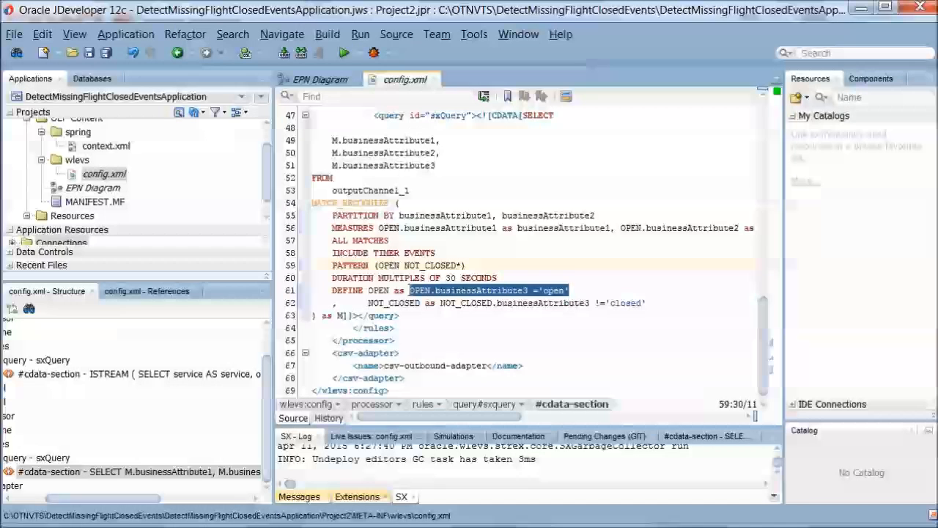
left_click(459, 304)
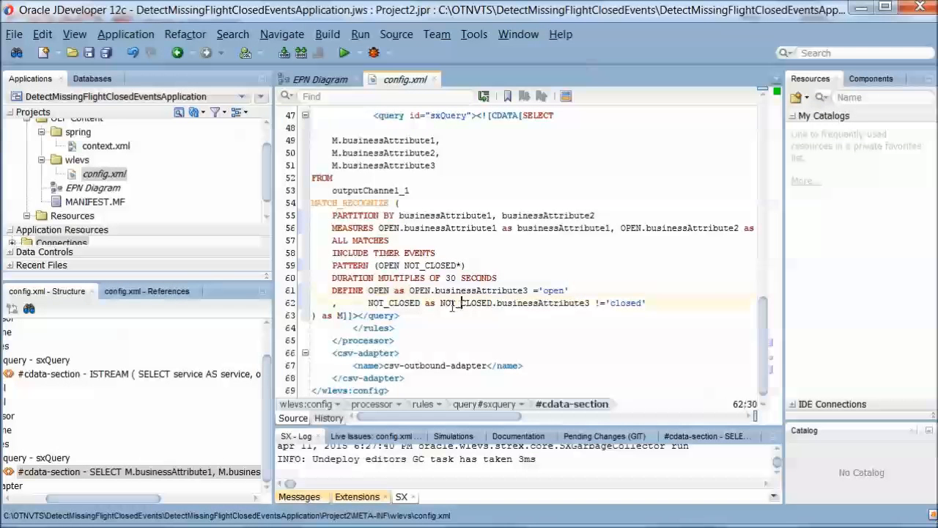
left_click_drag(441, 303, 655, 303)
left_click_drag(334, 253, 438, 252)
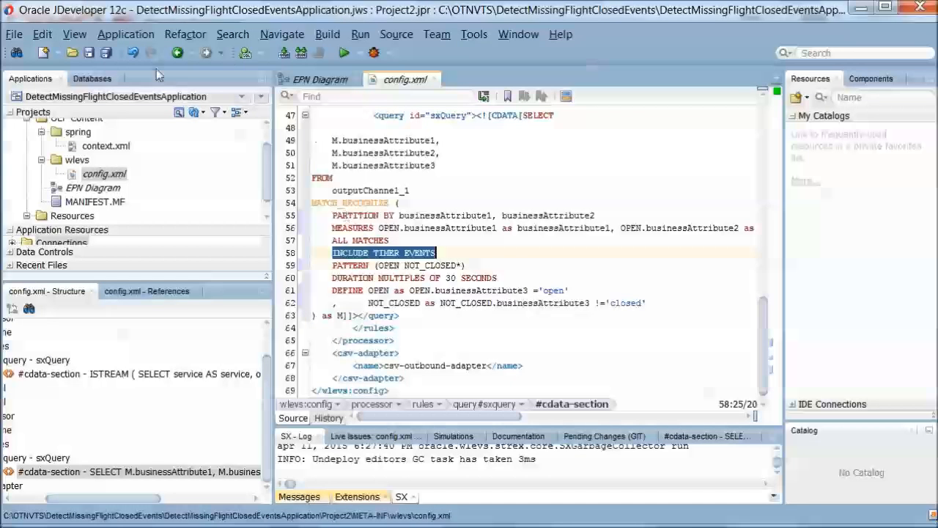
Save all and create an OEP Project Deployment Profile, oep_profile-1, for Project2.
left_click(106, 54)
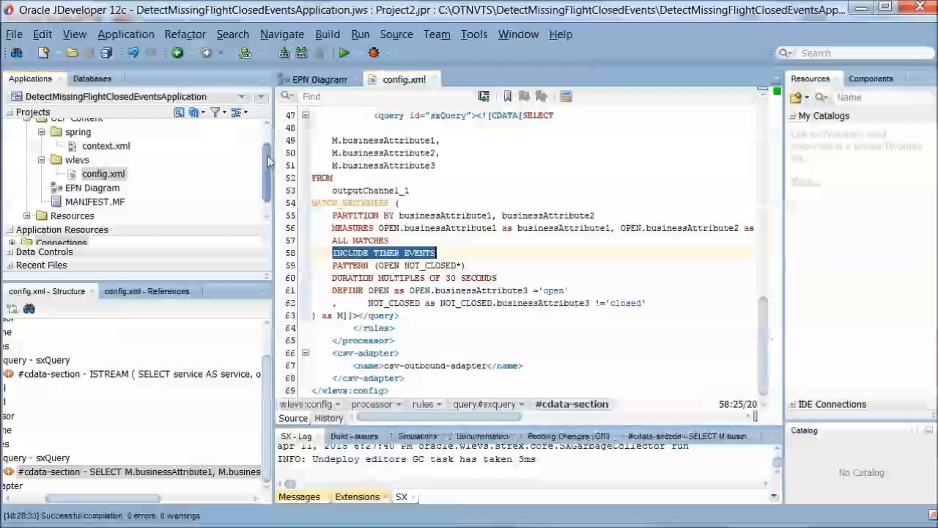
left_click(66, 129)
right_click(66, 130)
mouse_move(201, 253)
left_click(352, 244)
left_click(463, 248)
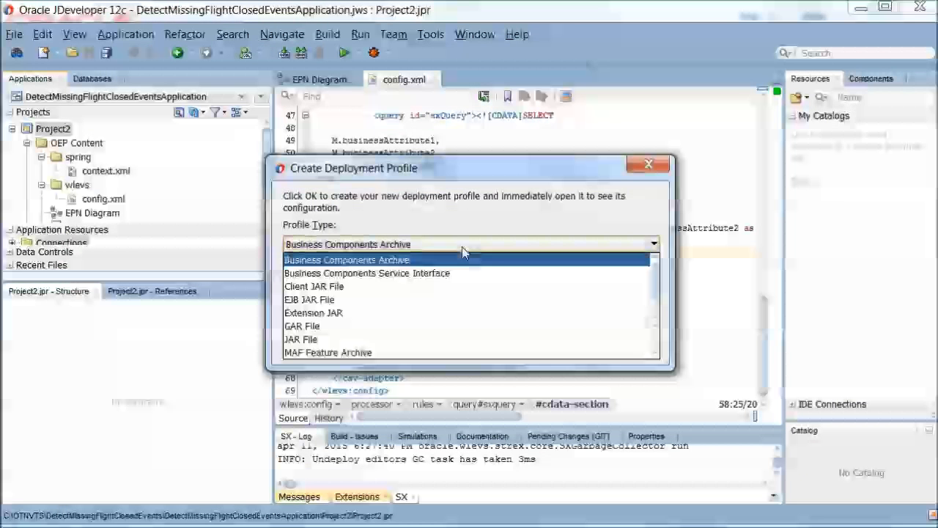
scroll(528, 326, "down", 3)
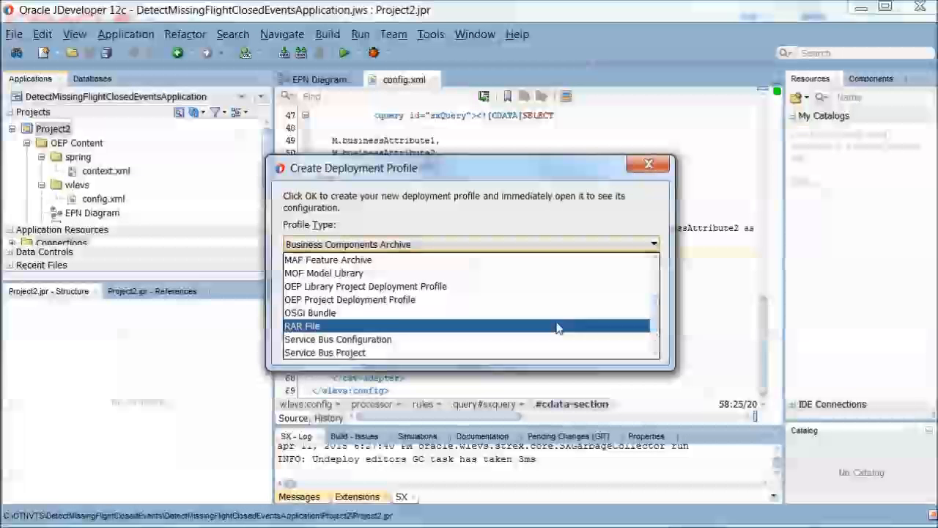
left_click(548, 300)
left_click(571, 353)
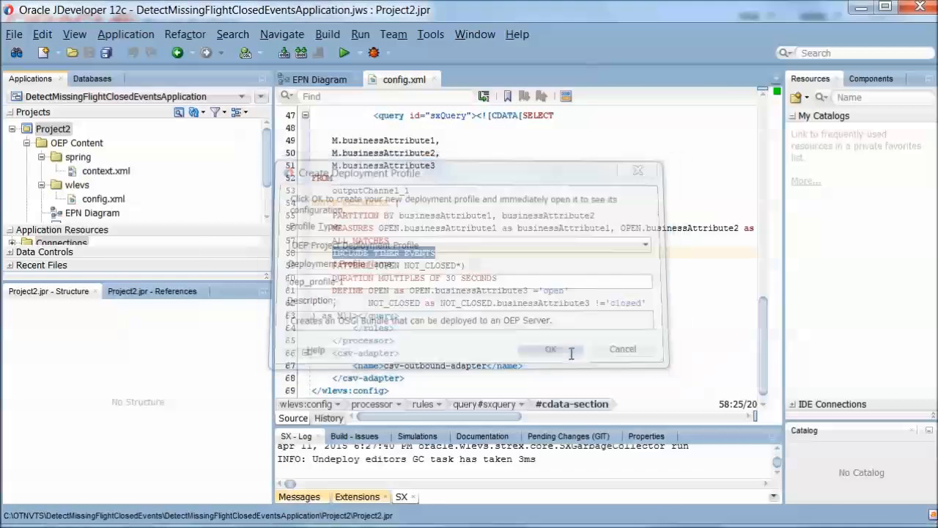
left_click(602, 425)
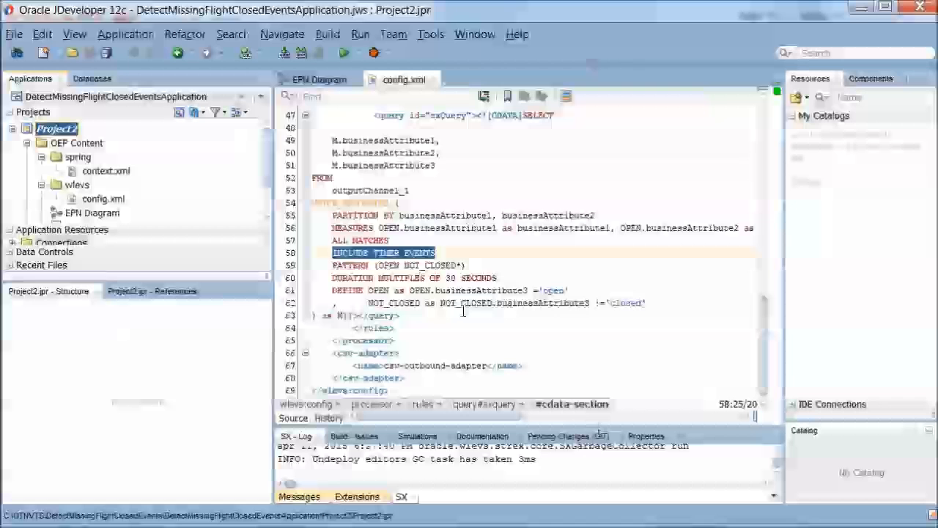
Deploy Project2 to the server using oep_profile-1.
right_click(66, 130)
mouse_move(180, 243)
left_click(322, 240)
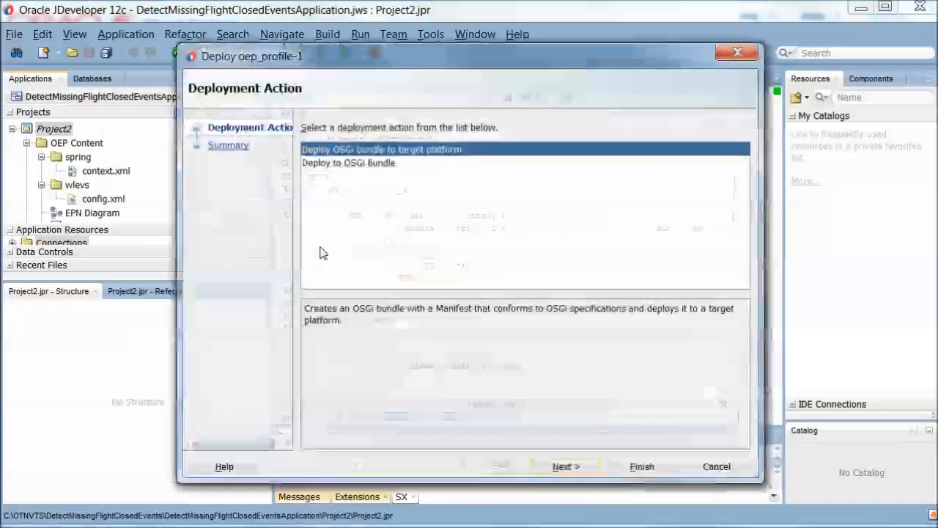
left_click(586, 467)
left_click(642, 467)
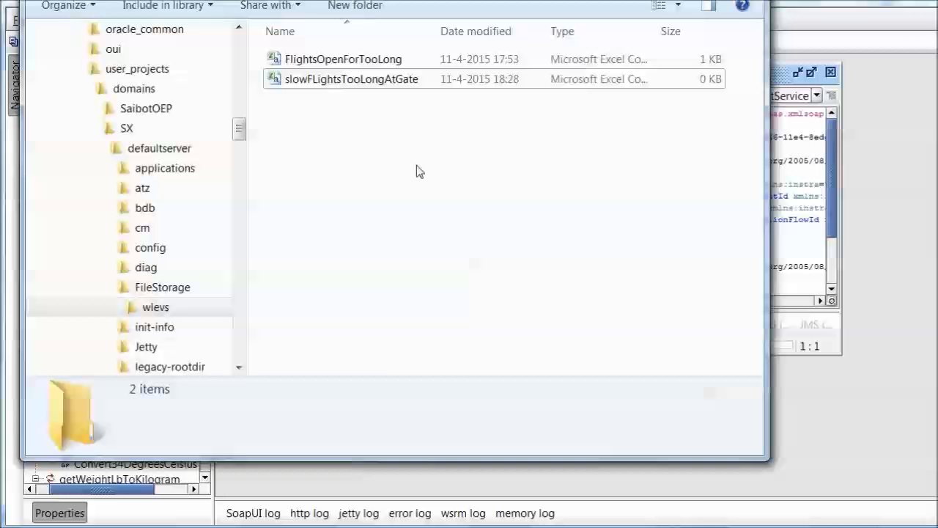
Open the slowFLightsTooLongAtGate CSV output file in Notepad++.
left_click(361, 81)
right_click(361, 82)
left_click(417, 198)
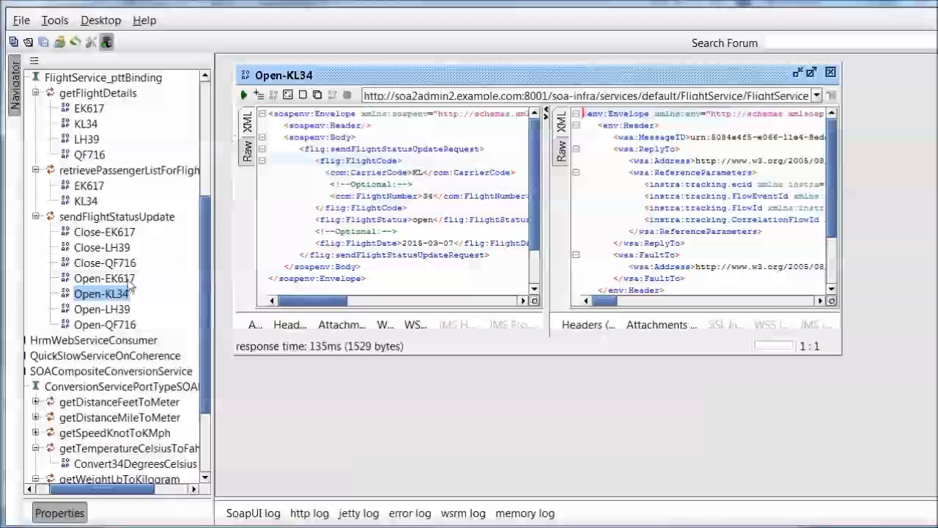
Send the Open flight-status requests for KL34, EK617, LH39 and QF716.
left_click(244, 95)
double_click(106, 281)
left_click(380, 241)
double_click(79, 309)
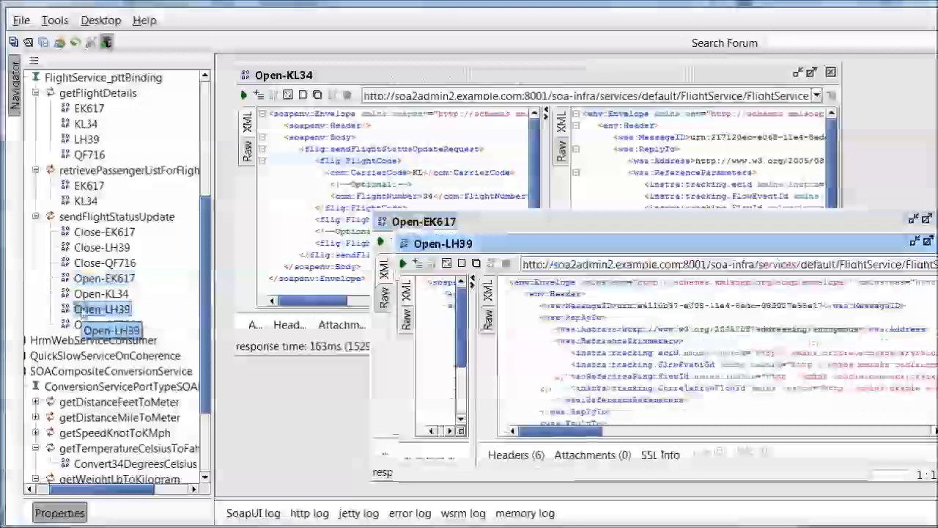
left_click(402, 263)
double_click(88, 327)
left_click(425, 285)
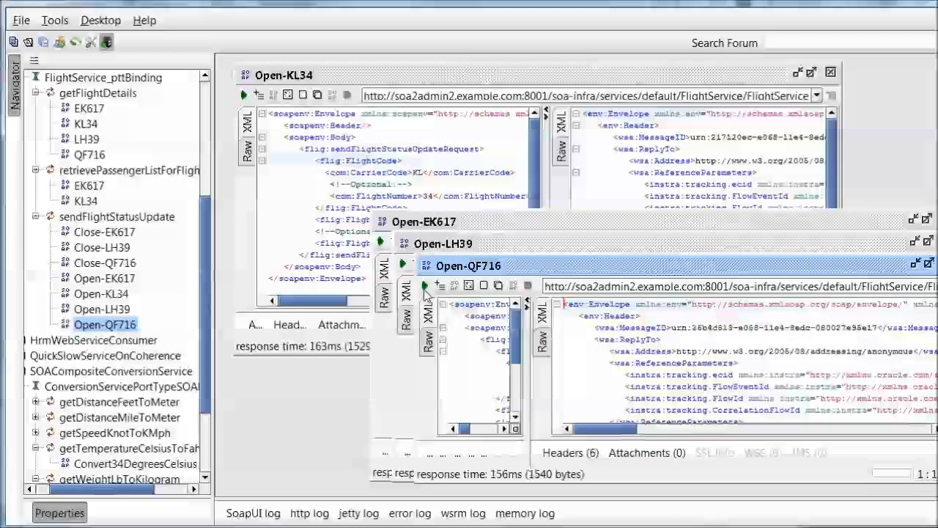
Send the Close requests for EK617, LH39 and QF716, then select all three together.
double_click(103, 232)
left_click(227, 87)
left_click_drag(102, 247, 110, 264)
double_click(101, 248)
left_click(249, 110)
double_click(105, 264)
left_click(271, 132)
left_click_drag(105, 232, 114, 260)
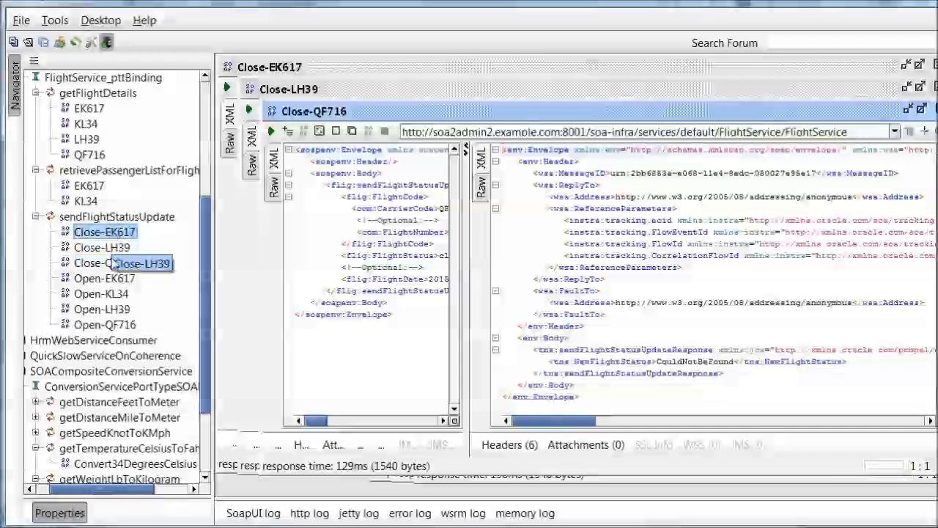
left_click(102, 265, "shift")
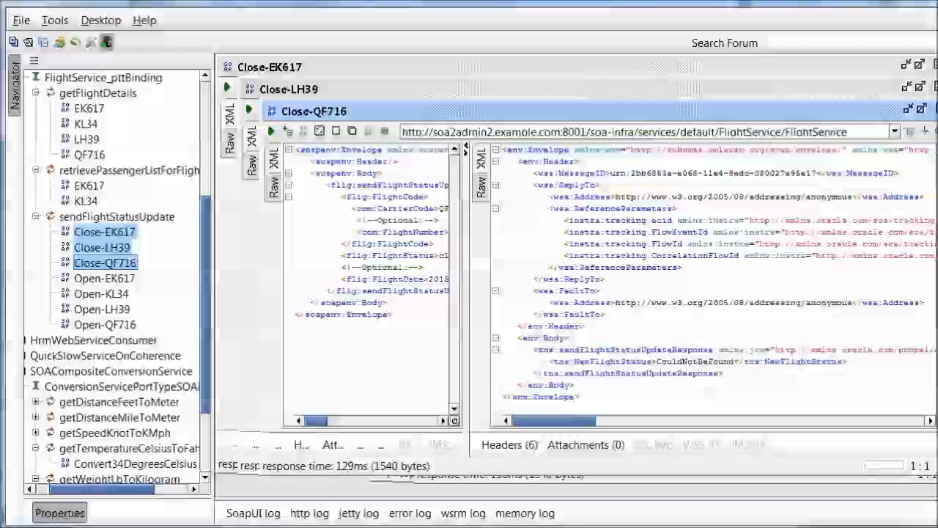
Switch to Notepad++ and reload slowFLightsTooLongAtGate.csv to reveal the KL,34,open row.
key("alt+Tab")
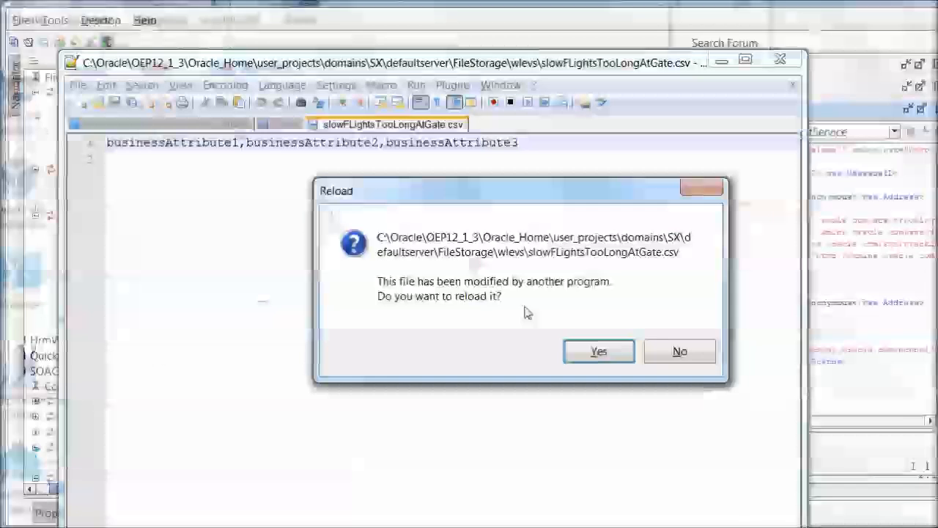
left_click(599, 352)
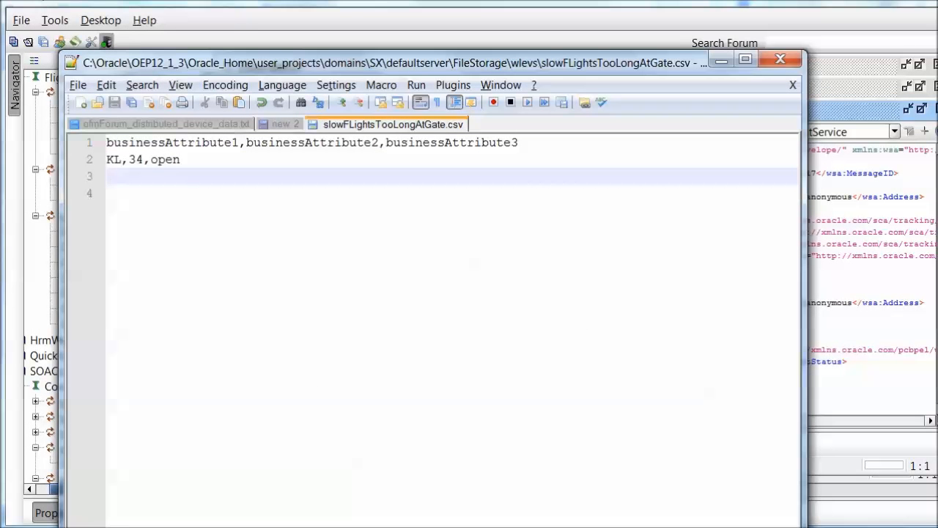